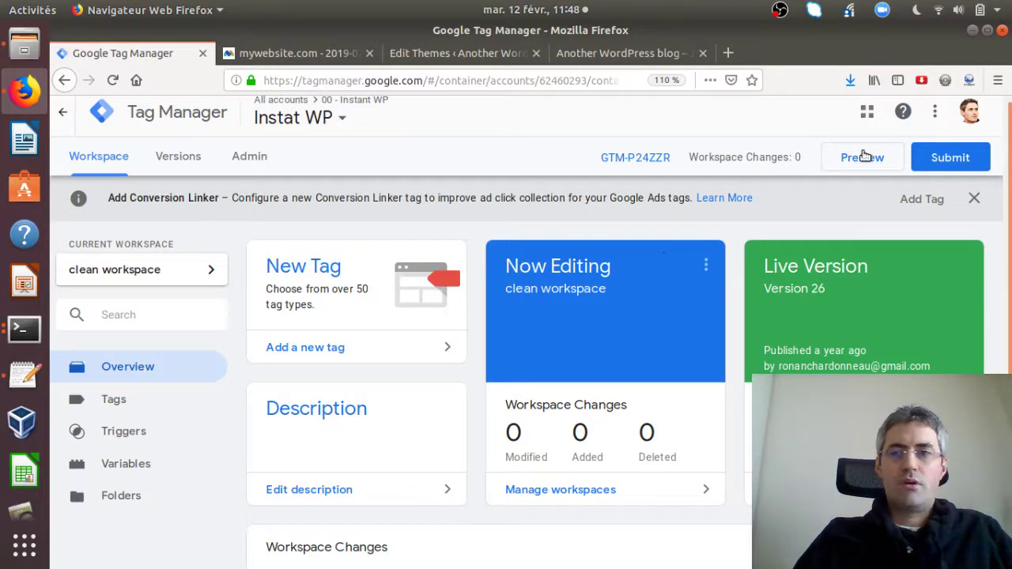
# Copy the head code snippet from container GTM-P24ZZR's Install Google Tag Manager dialog.
pyautogui.scroll(1, 1007, 119)
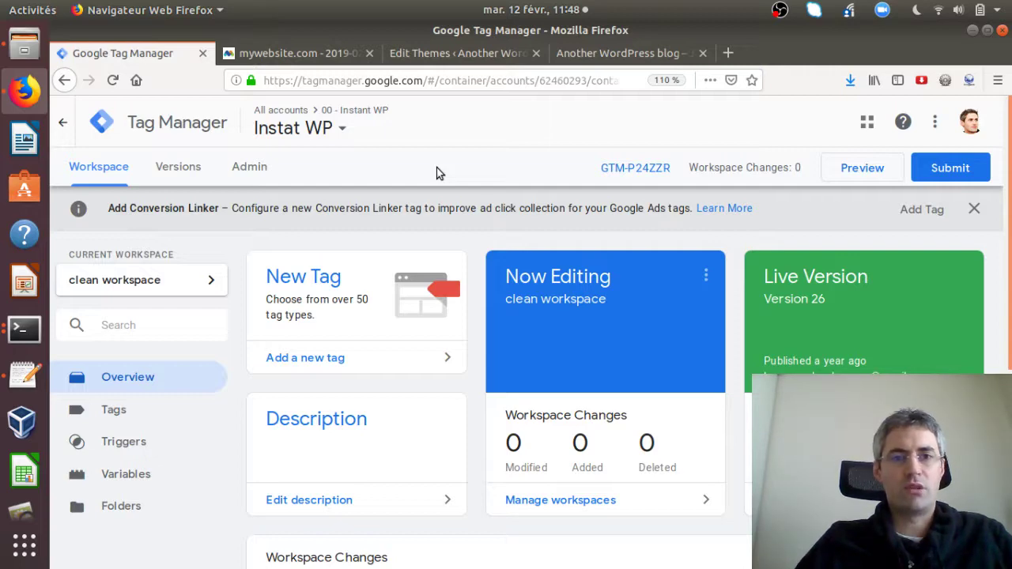
pyautogui.click(588, 65)
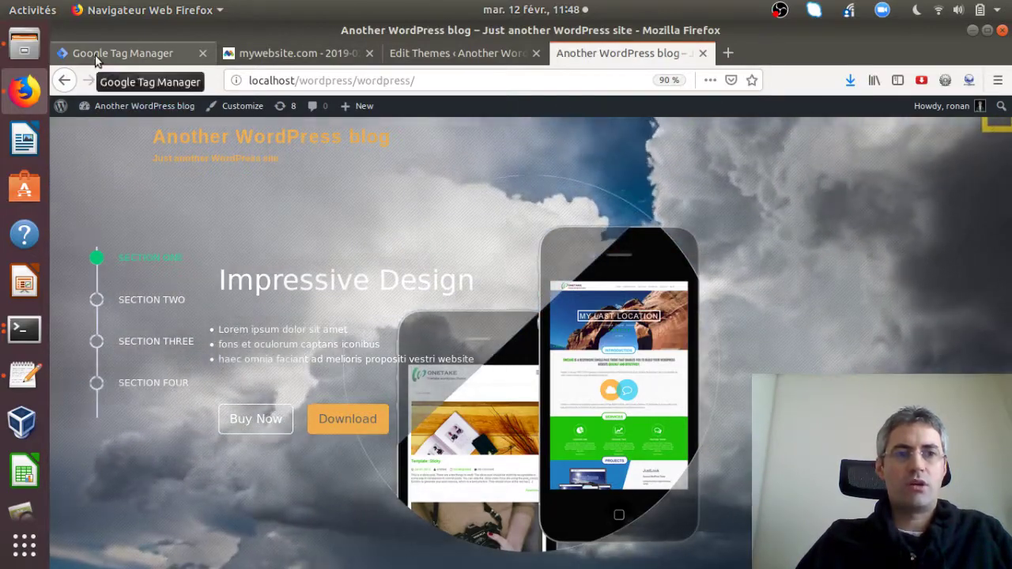
pyautogui.click(97, 55)
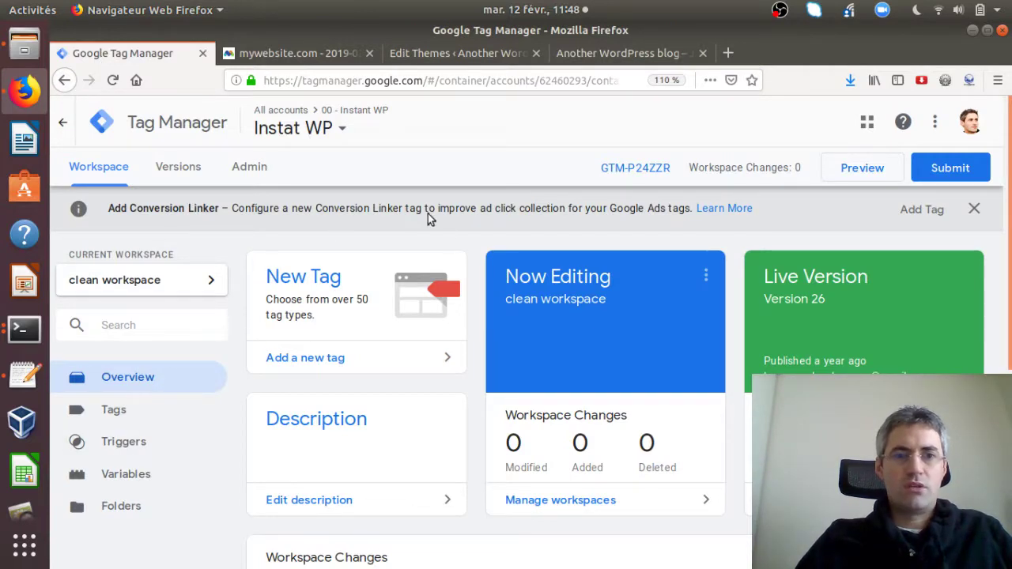
pyautogui.click(650, 172)
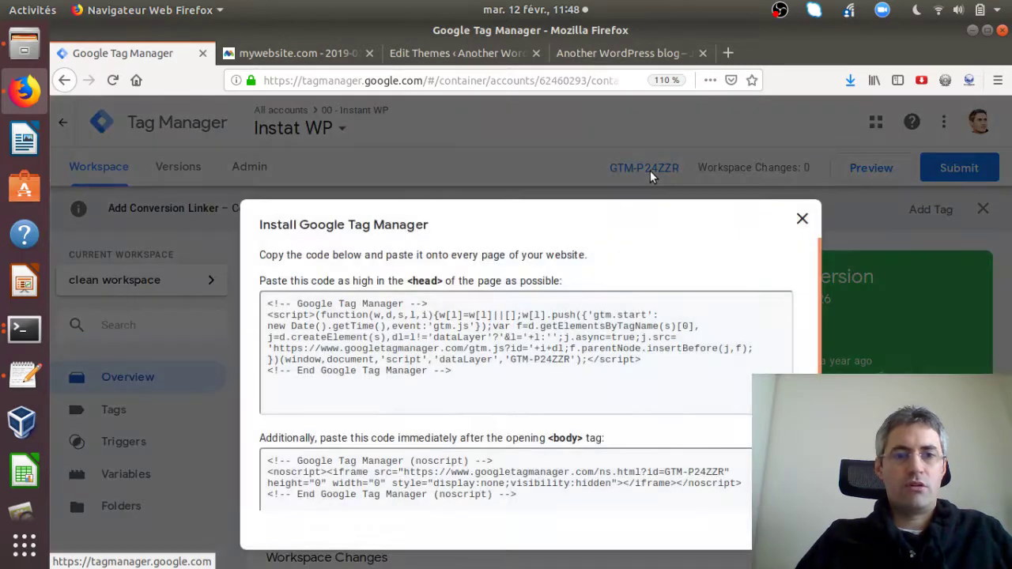
pyautogui.click(498, 336)
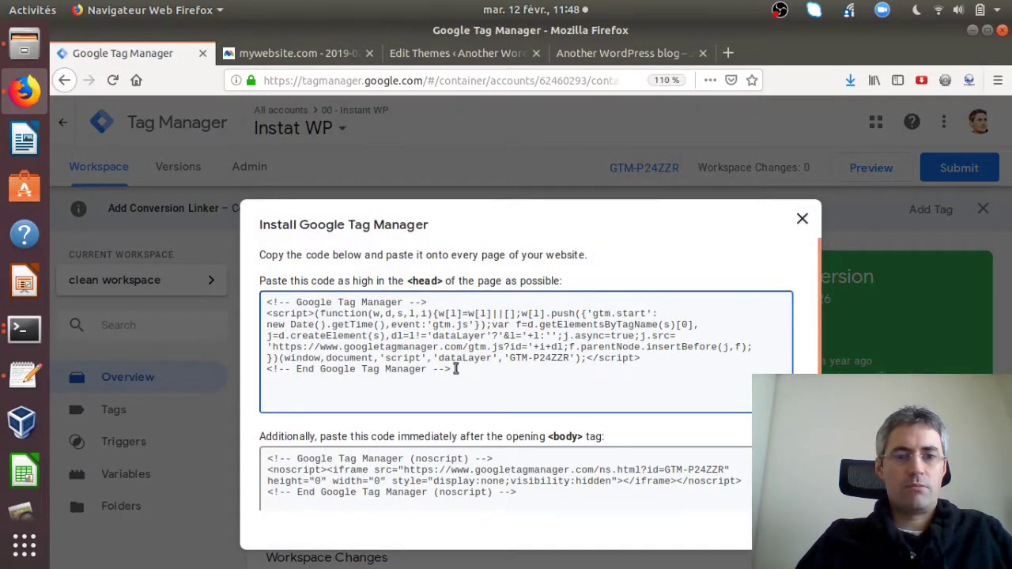
pyautogui.moveTo(452, 369); pyautogui.dragTo(265, 289)
pyautogui.rightClick(329, 328)
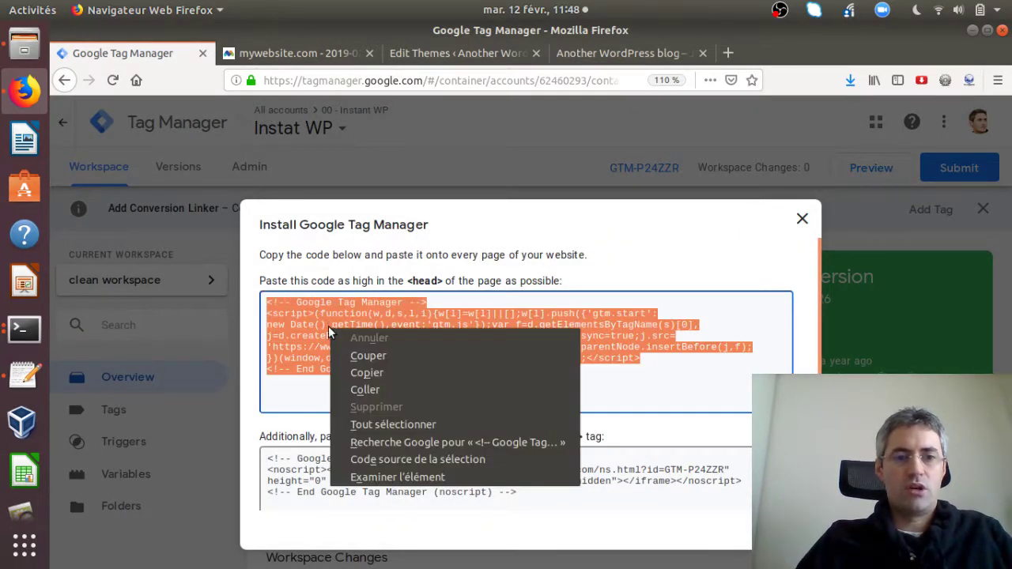
pyautogui.click(368, 373)
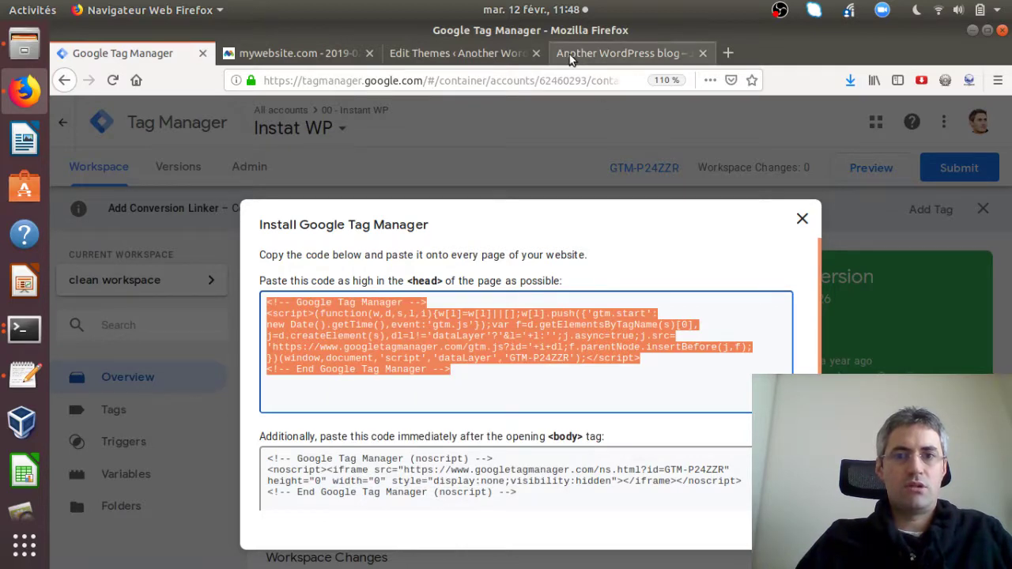
# Paste the GTM head snippet on line 7 before </head> in header-featured.php, save, and view the blog.
pyautogui.click(604, 53)
pyautogui.click(471, 54)
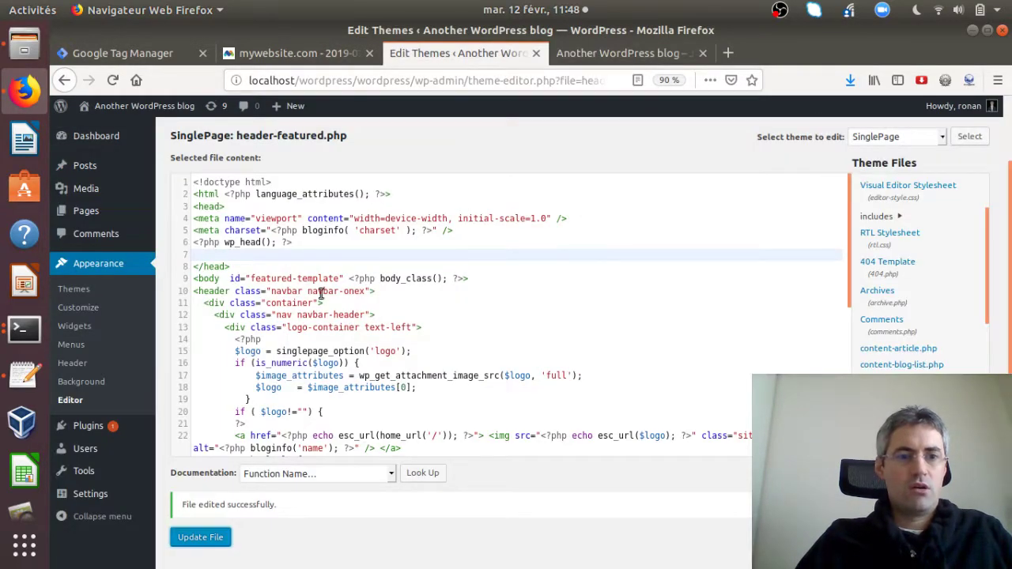
pyautogui.click(214, 251)
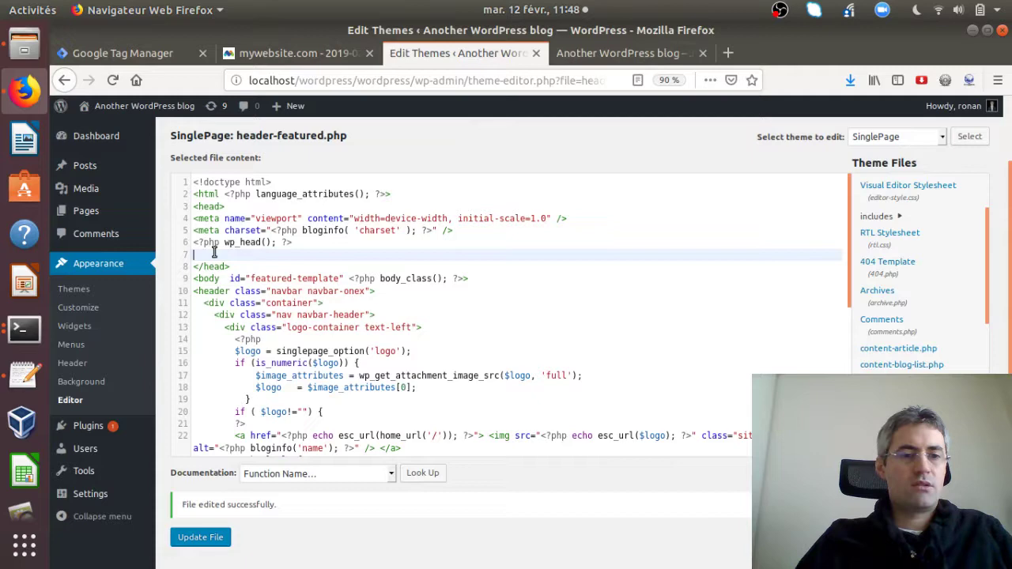
pyautogui.hotkey('ctrl', 'v')
pyautogui.click(207, 507)
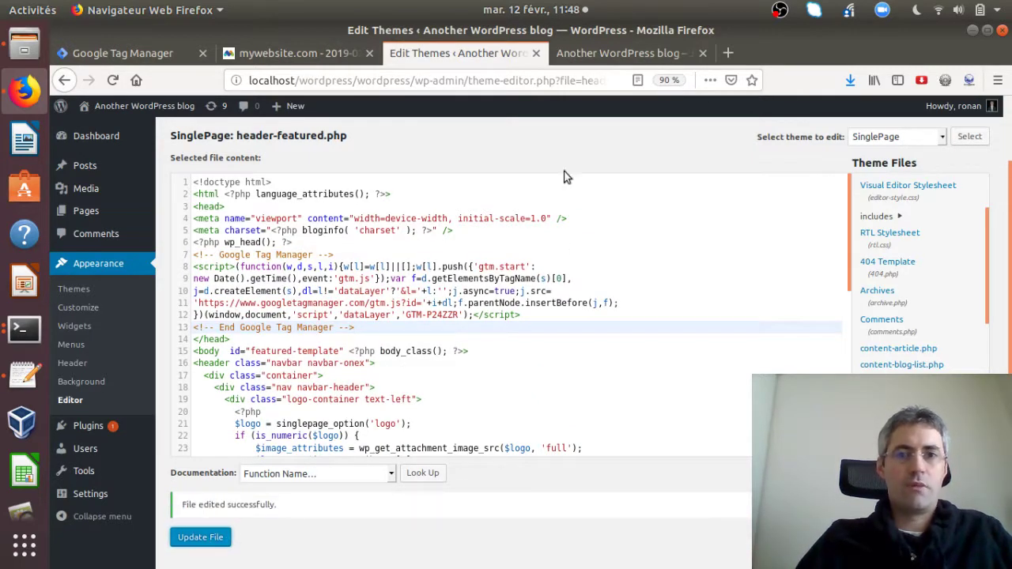
pyautogui.click(582, 54)
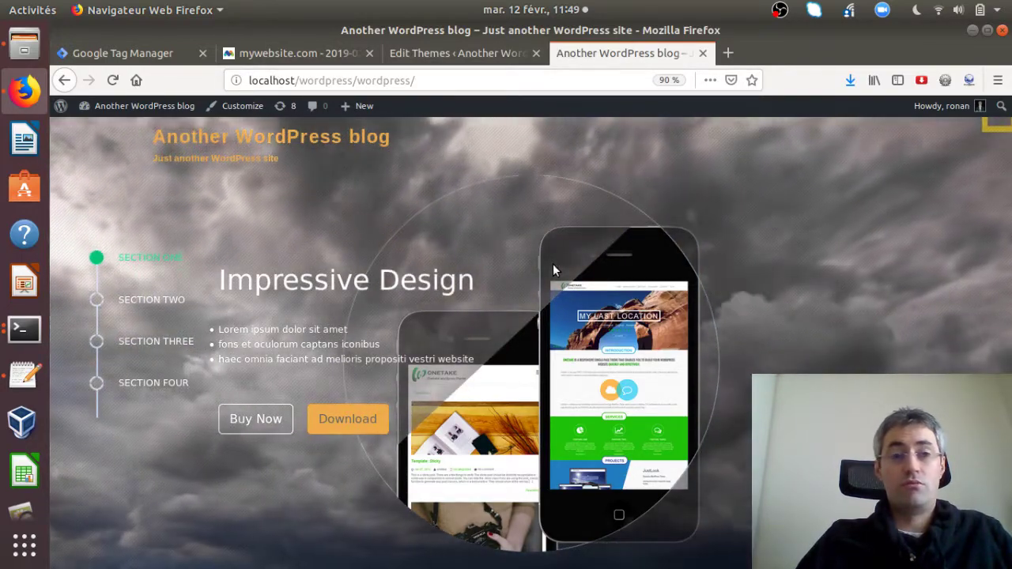
# Go from the Matomo dashboard through Administration to the website's Tracking Code page.
pyautogui.click(314, 53)
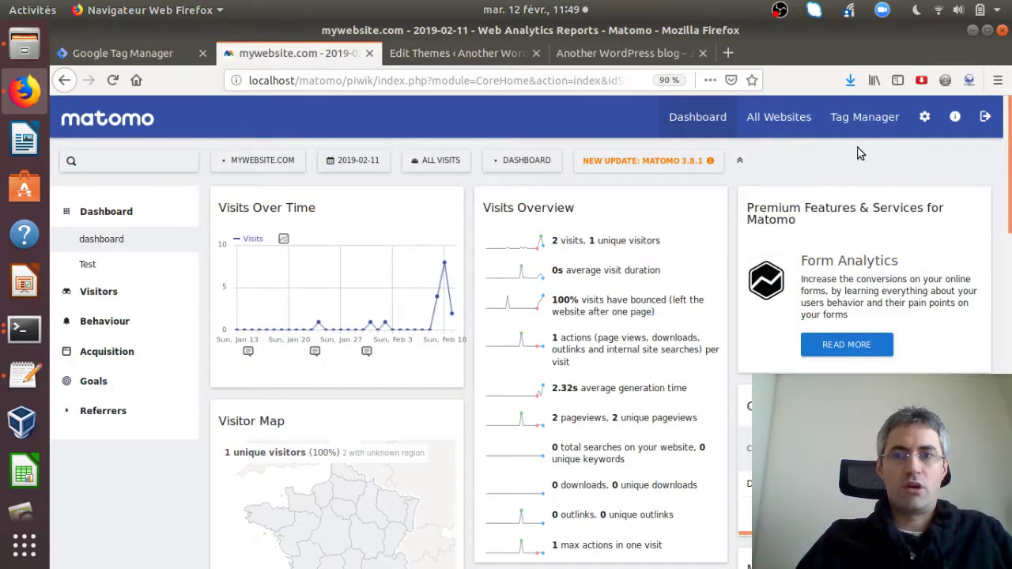
pyautogui.click(919, 128)
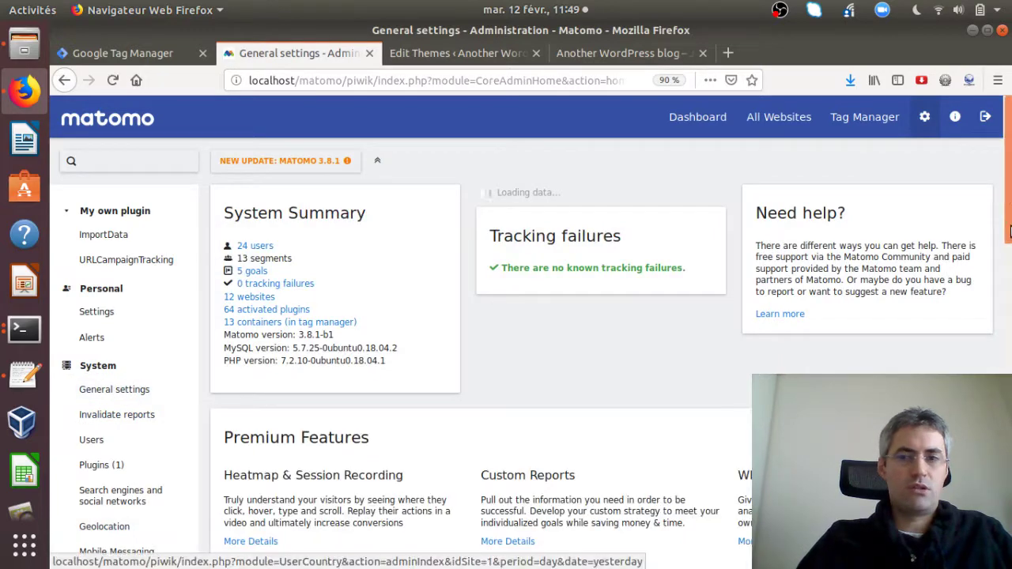
pyautogui.scroll(-1, 1009, 217)
pyautogui.scroll(-15, 1009, 217)
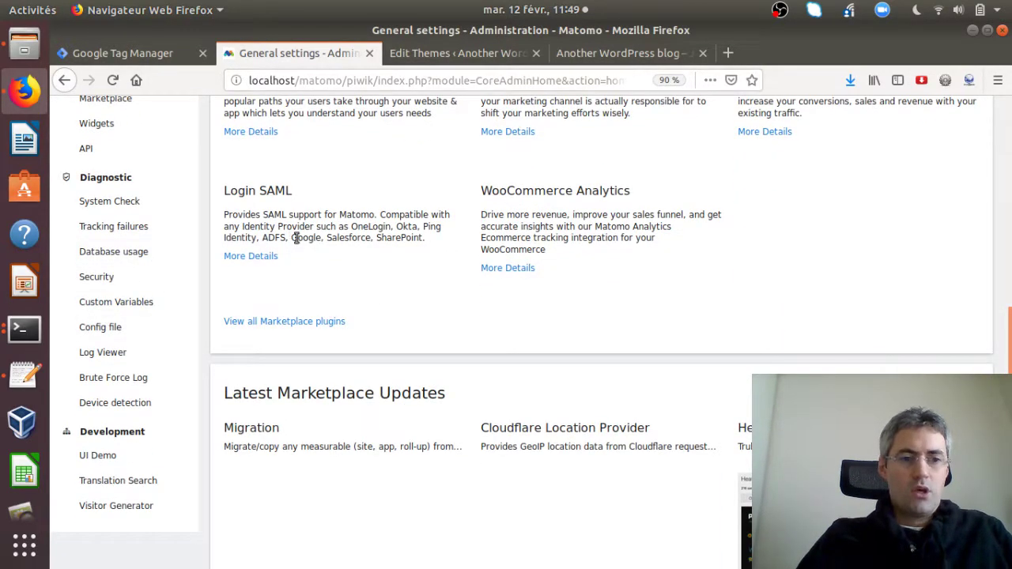
pyautogui.scroll(1, 296, 235)
pyautogui.scroll(5, 296, 235)
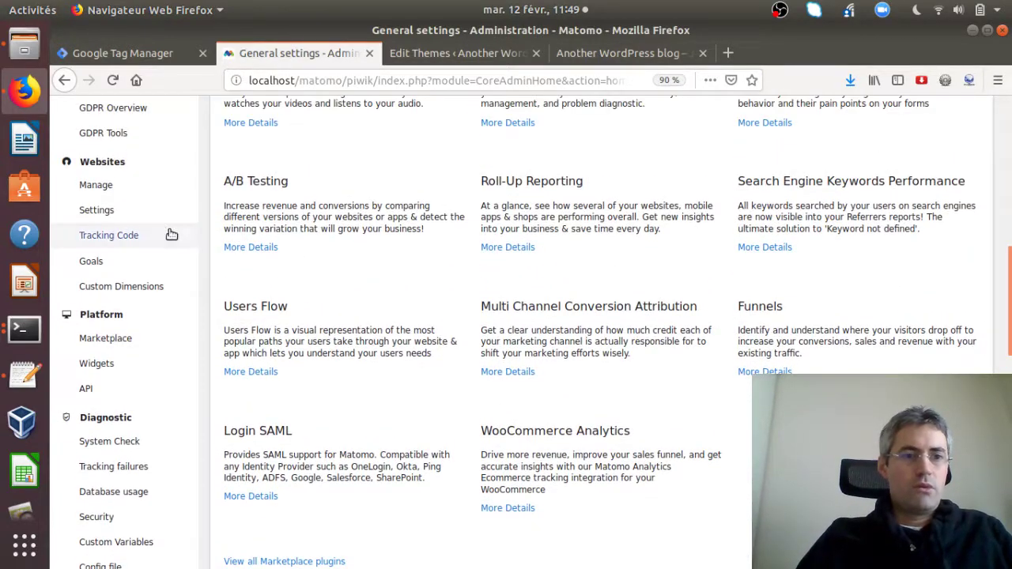
pyautogui.click(167, 234)
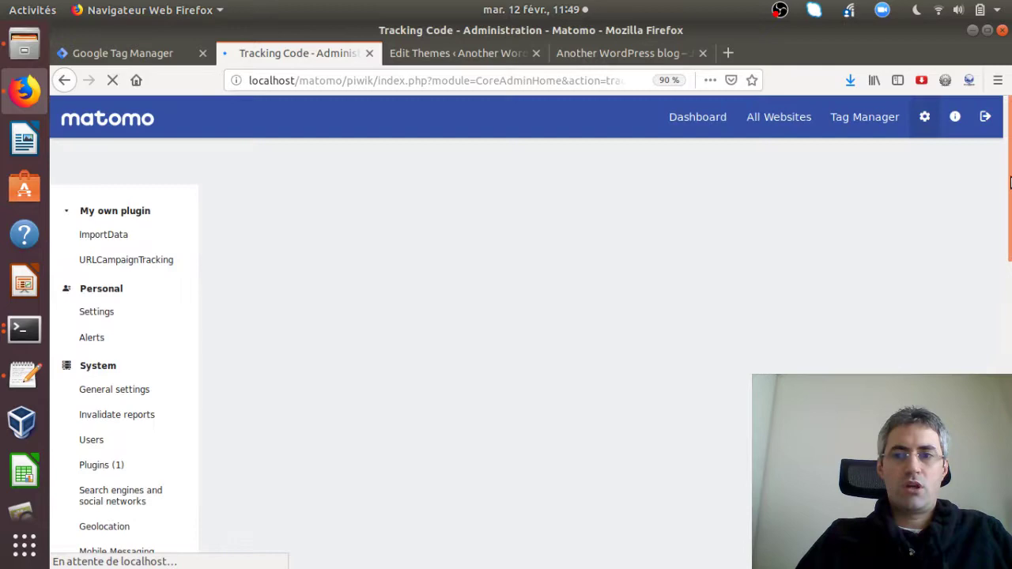
# Under the advanced options, enable a visitor custom variable named 'fun…' with value 'yes'.
pyautogui.moveTo(1009, 181); pyautogui.dragTo(1009, 335)
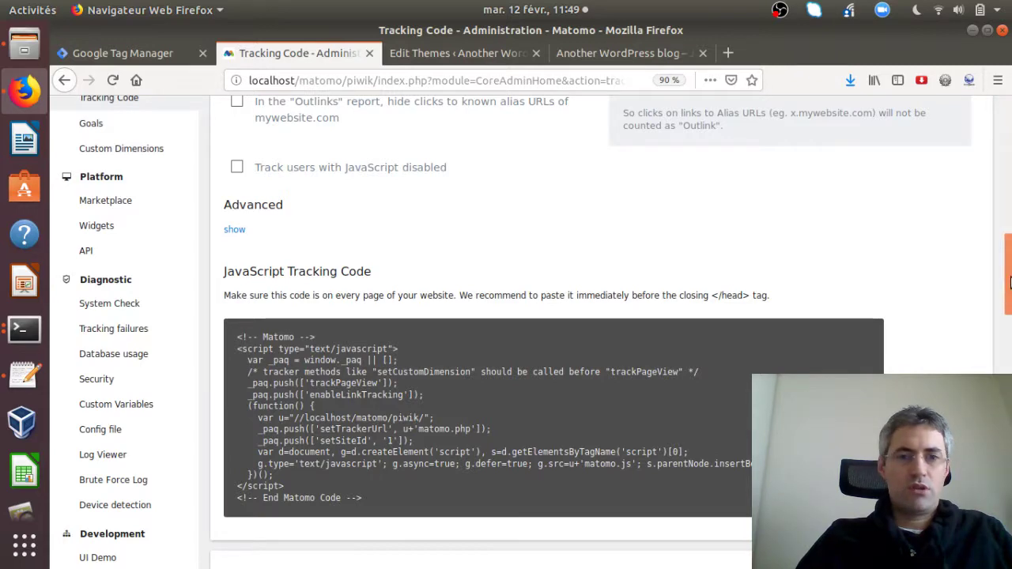
pyautogui.moveTo(1009, 281); pyautogui.dragTo(1010, 244)
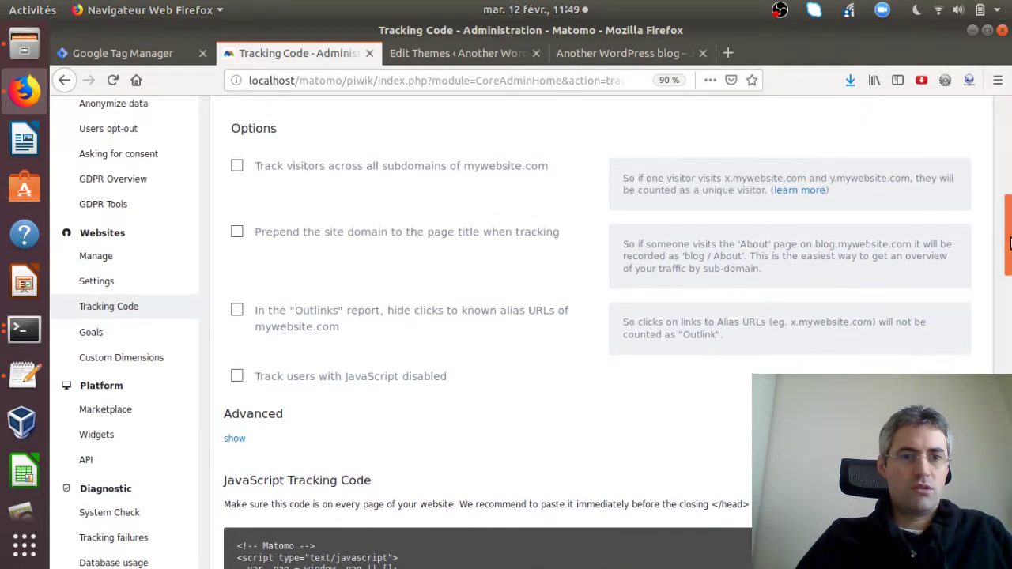
pyautogui.click(237, 439)
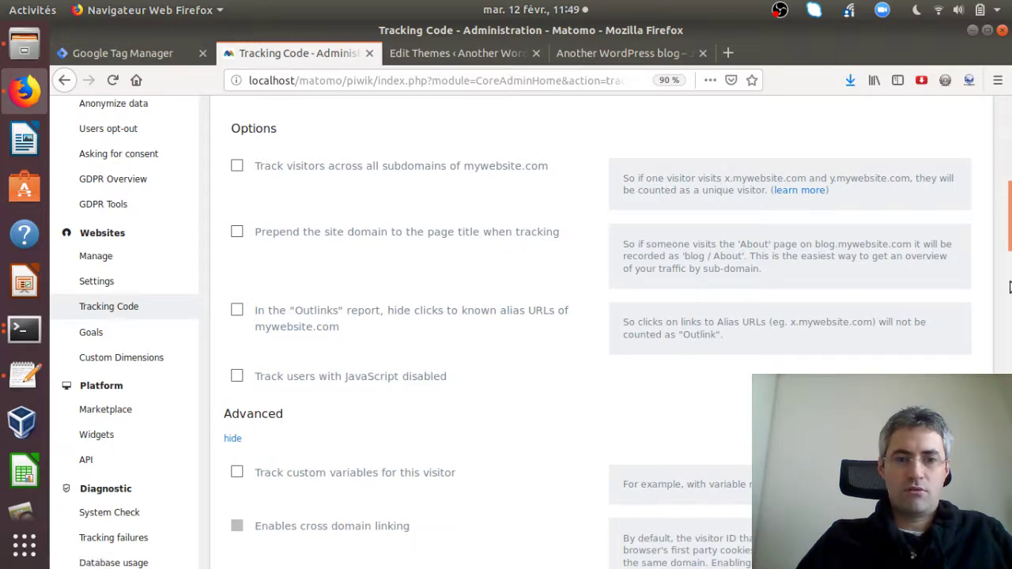
pyautogui.scroll(-5, 1009, 287)
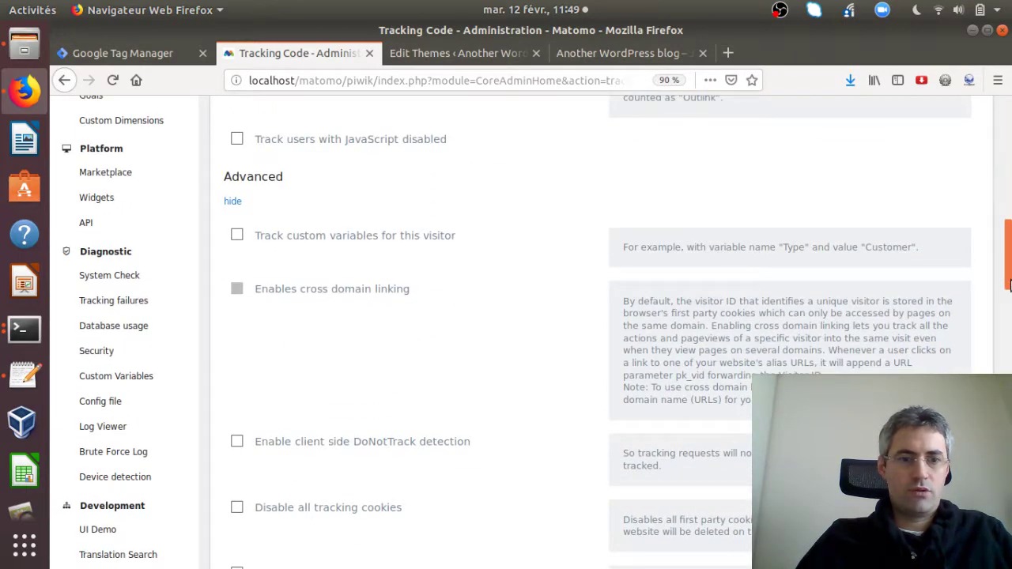
pyautogui.moveTo(1010, 285)
pyautogui.mouseDown()
pyautogui.moveTo(1009, 309)
pyautogui.moveTo(1010, 294)
pyautogui.mouseUp()
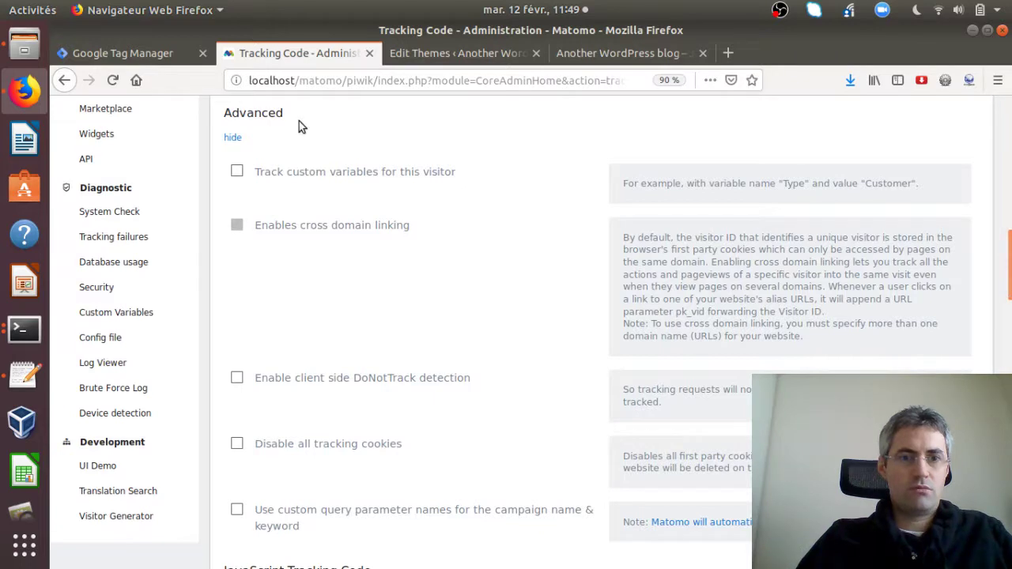
pyautogui.click(262, 173)
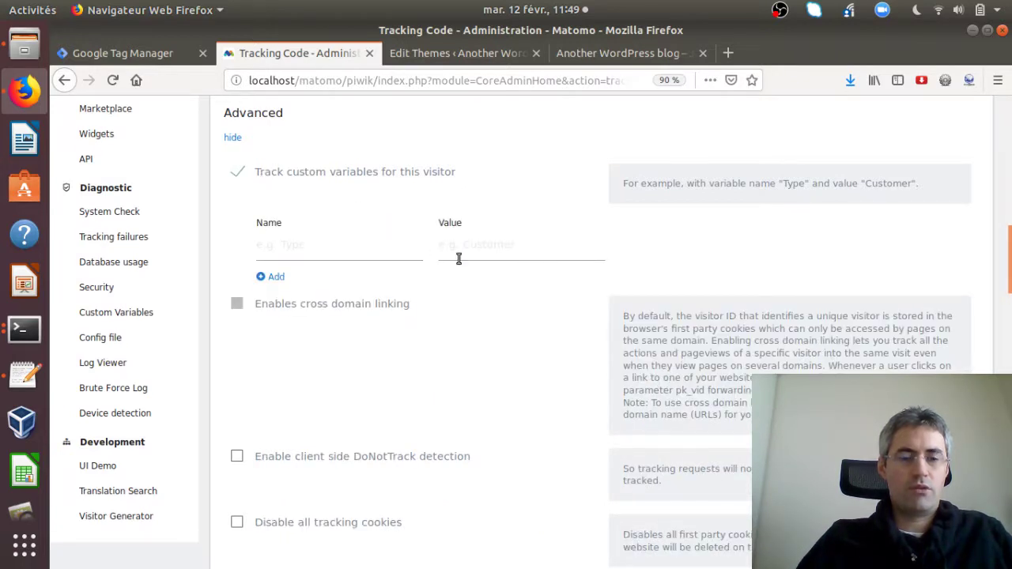
pyautogui.click(370, 249)
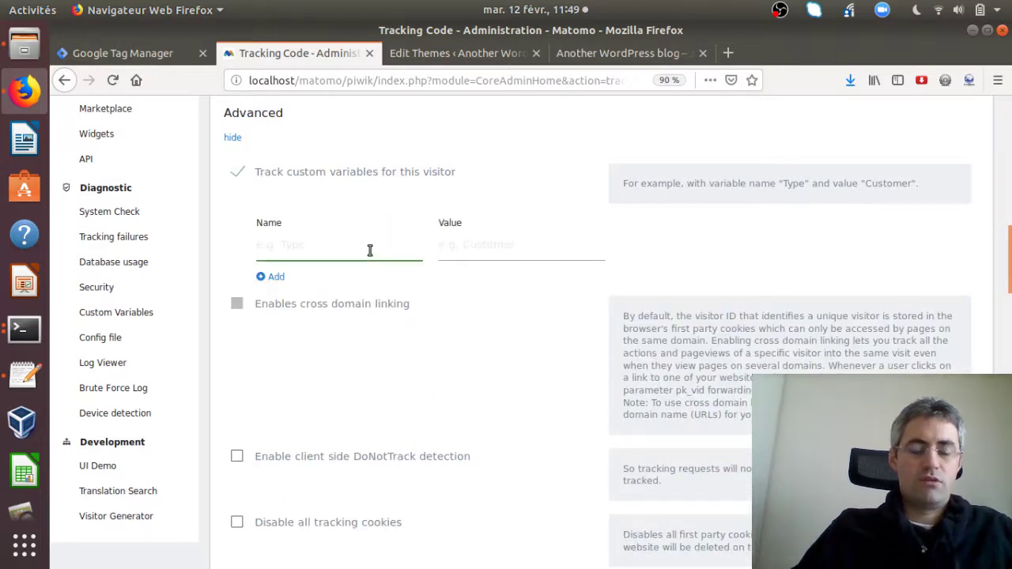
pyautogui.write('funny')
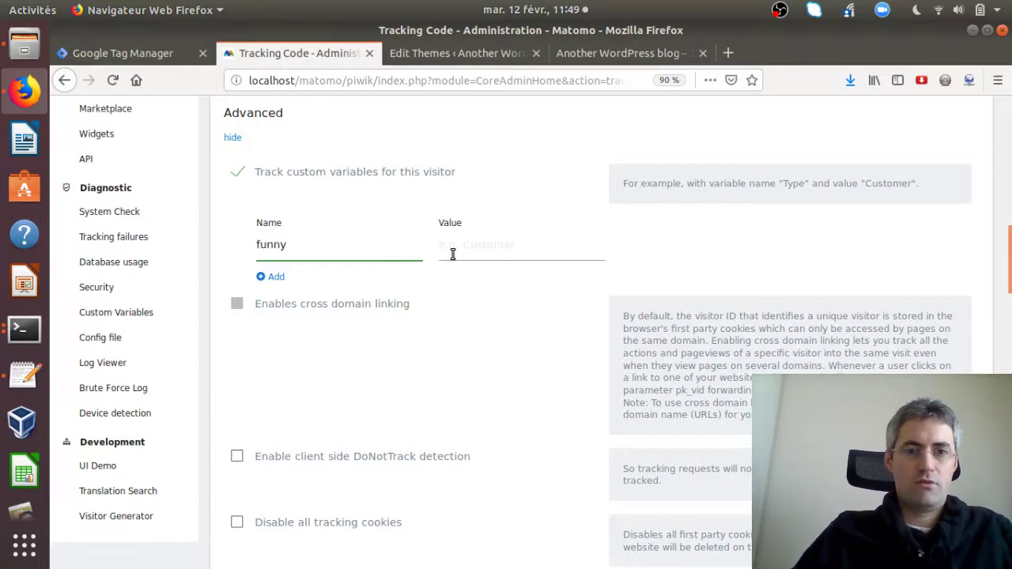
pyautogui.click(452, 254)
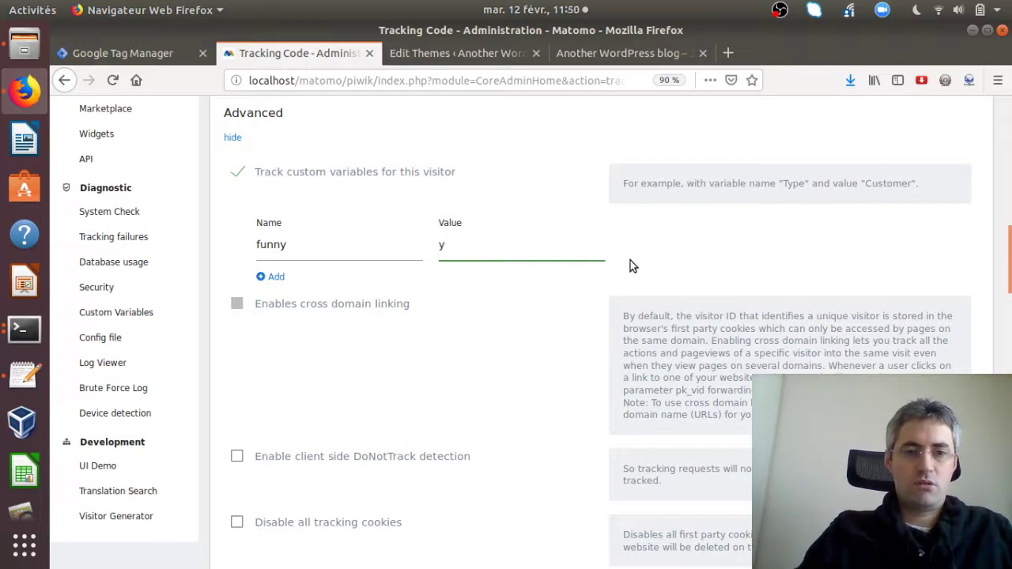
pyautogui.write('yddee')
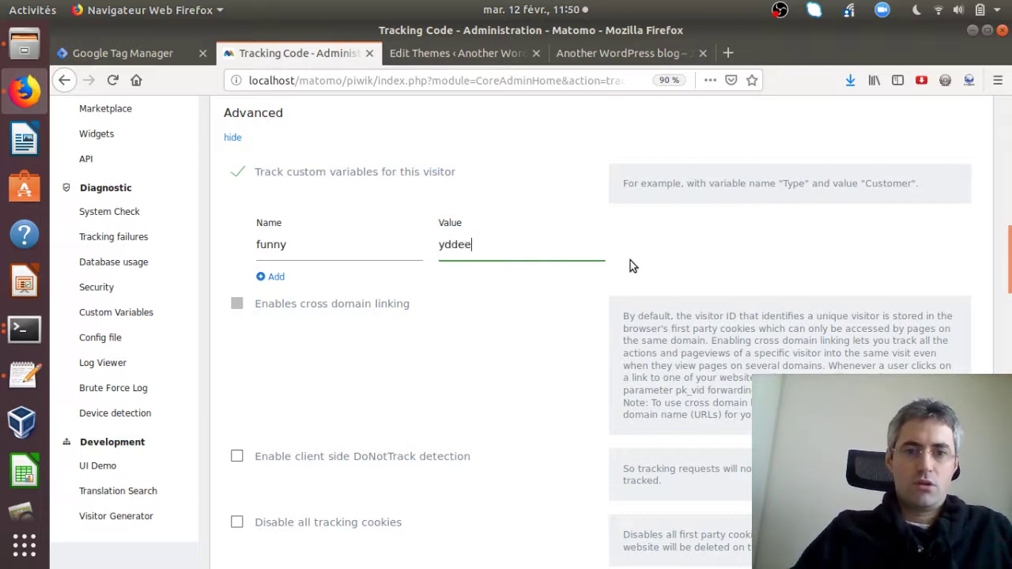
pyautogui.press('BackSpace')
pyautogui.press('BackSpace')
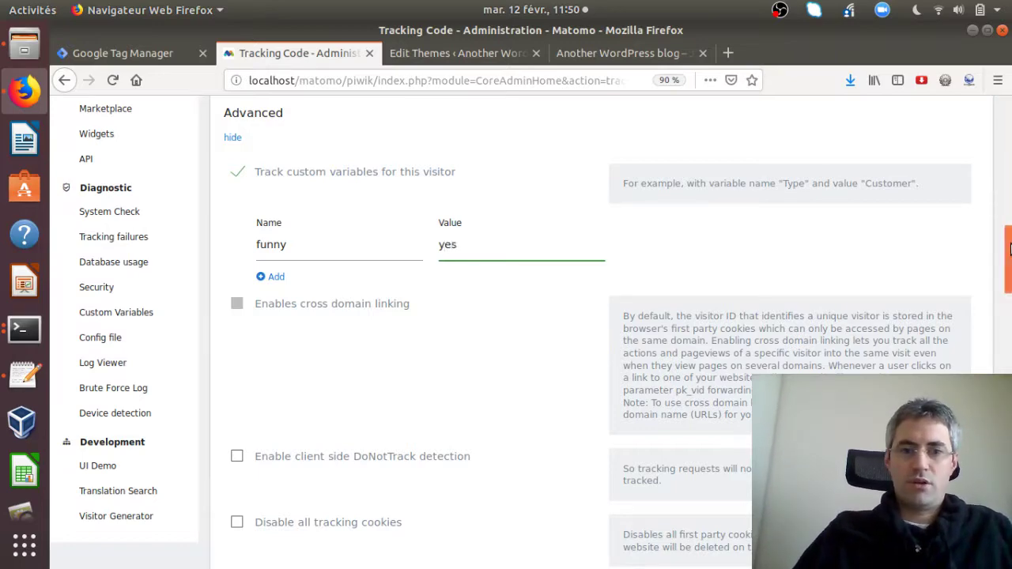
# Copy the resulting Matomo JavaScript tracking code.
pyautogui.moveTo(1007, 248); pyautogui.dragTo(1006, 336)
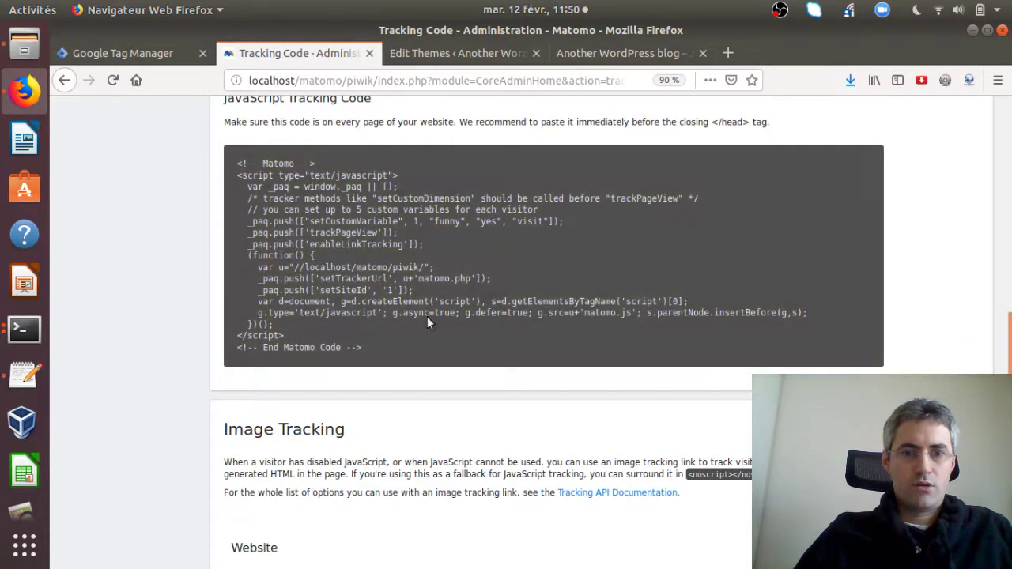
pyautogui.click(386, 290)
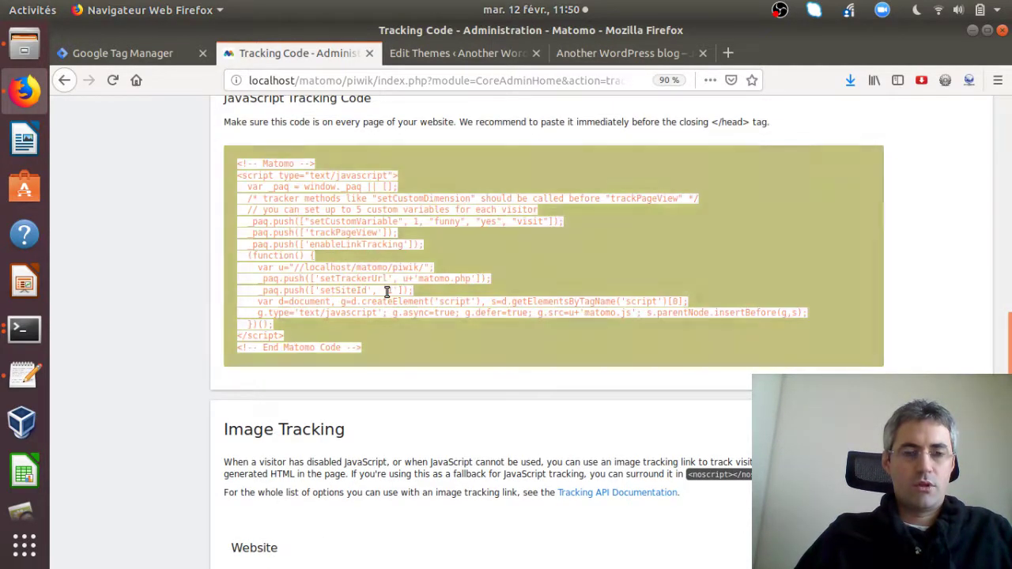
pyautogui.rightClick(386, 291)
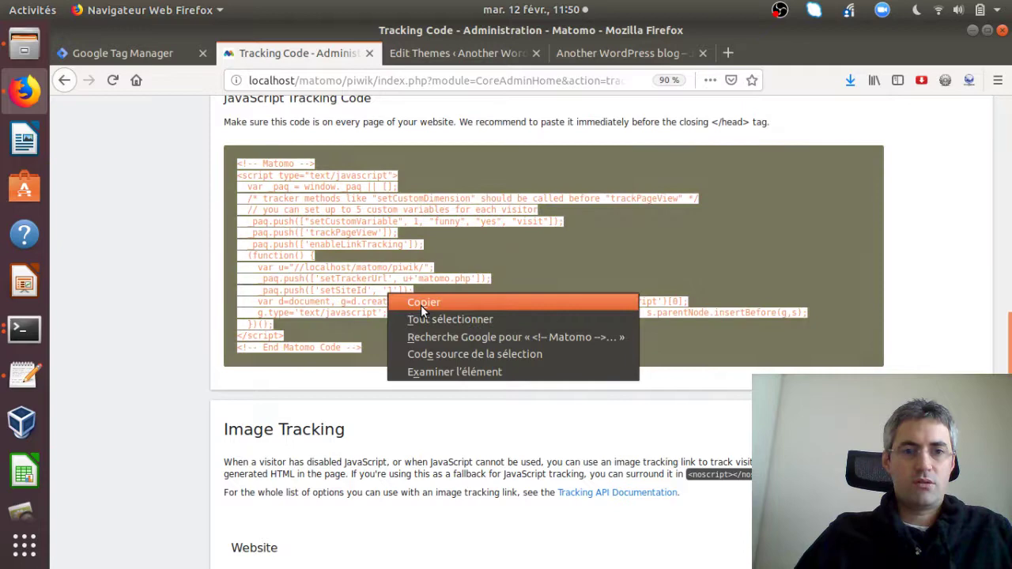
pyautogui.click(420, 304)
# Close the install dialog, create a new tag named 'Matomo', and browse its tag types.
pyautogui.click(149, 53)
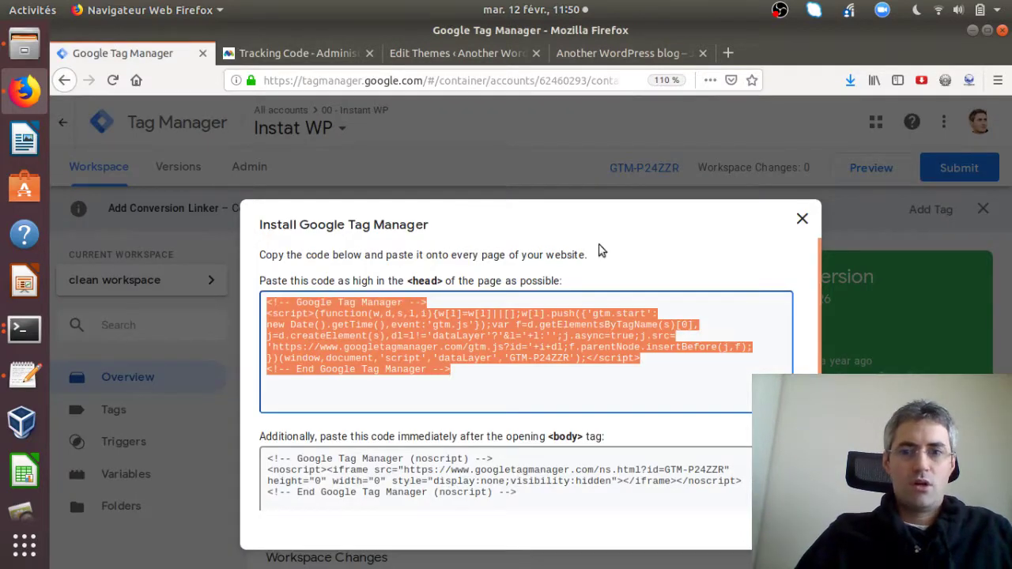
pyautogui.click(800, 220)
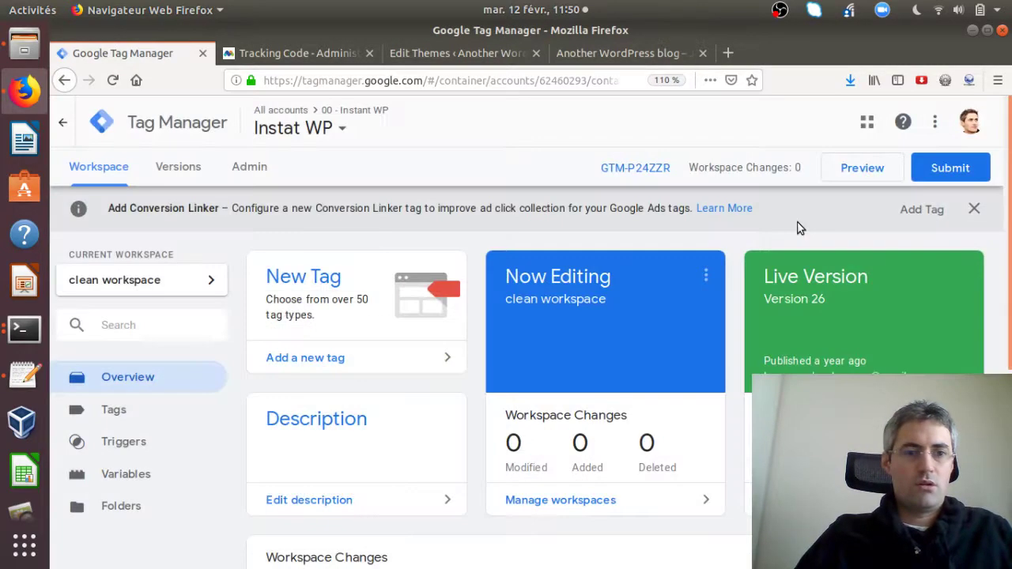
pyautogui.click(368, 372)
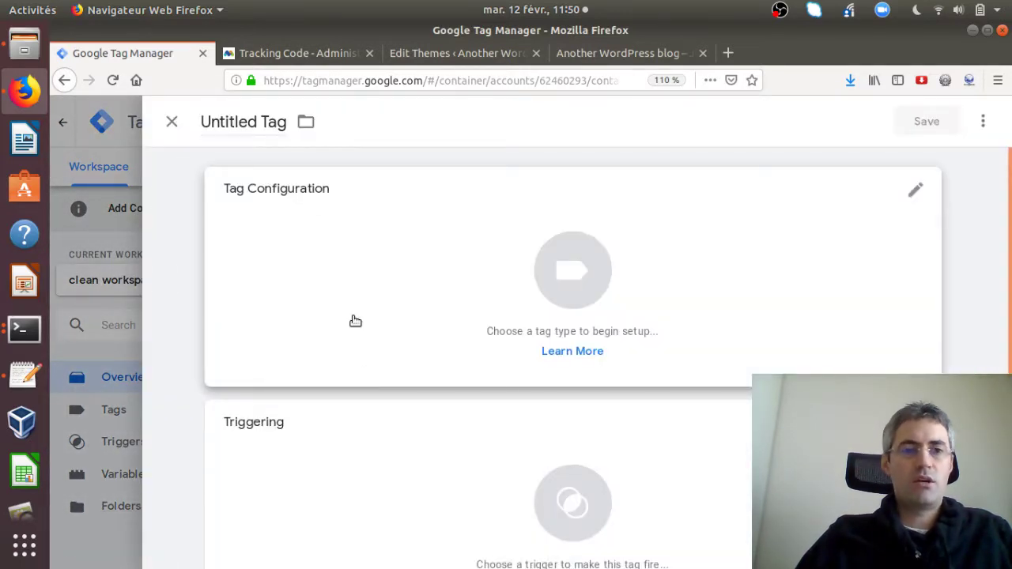
pyautogui.click(265, 126)
pyautogui.write('Matomo')
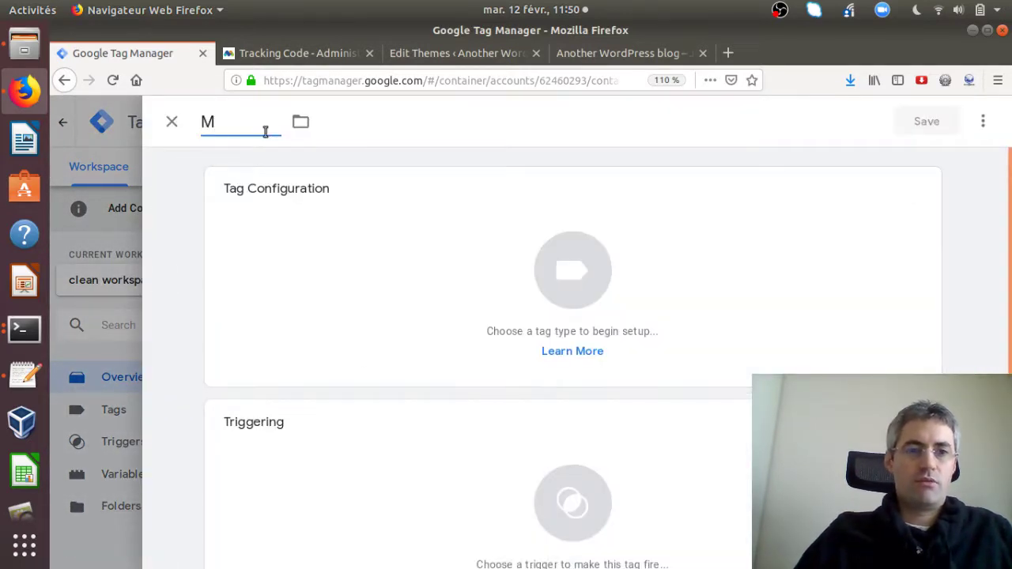
pyautogui.click(591, 262)
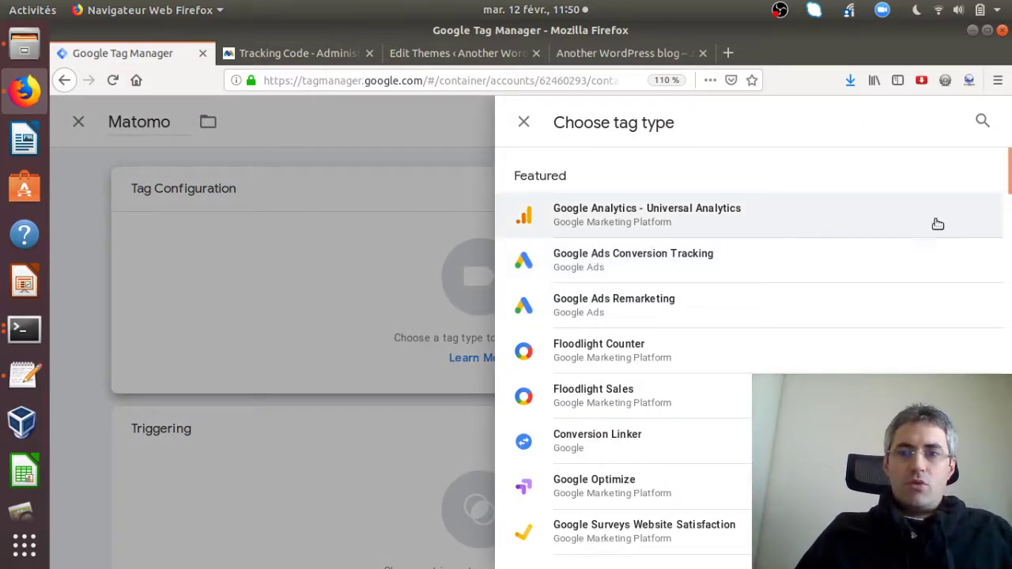
pyautogui.moveTo(1009, 170)
pyautogui.mouseDown()
pyautogui.moveTo(1009, 447)
pyautogui.moveTo(1009, 161)
pyautogui.mouseUp()
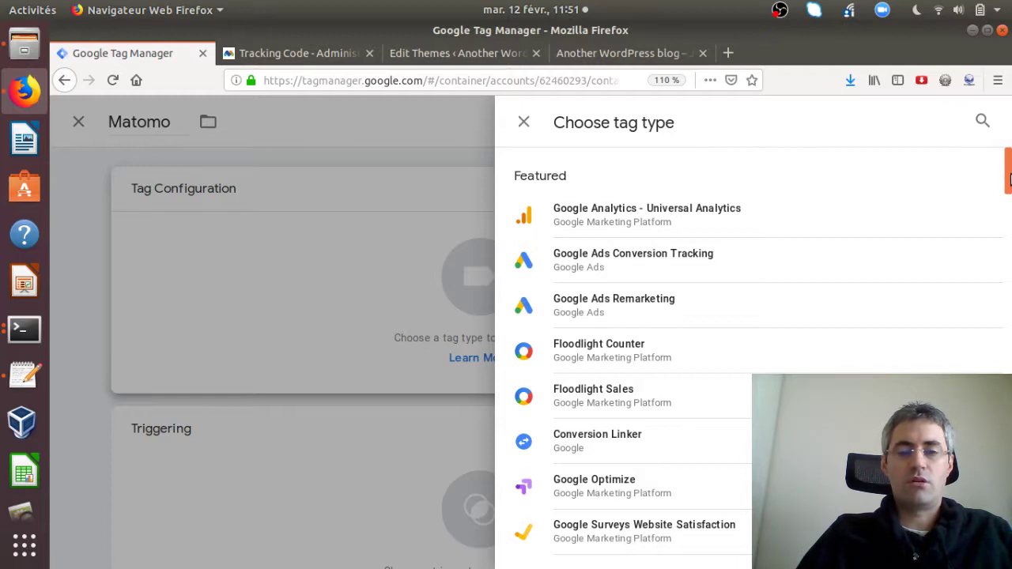
pyautogui.moveTo(1009, 179); pyautogui.dragTo(1008, 225)
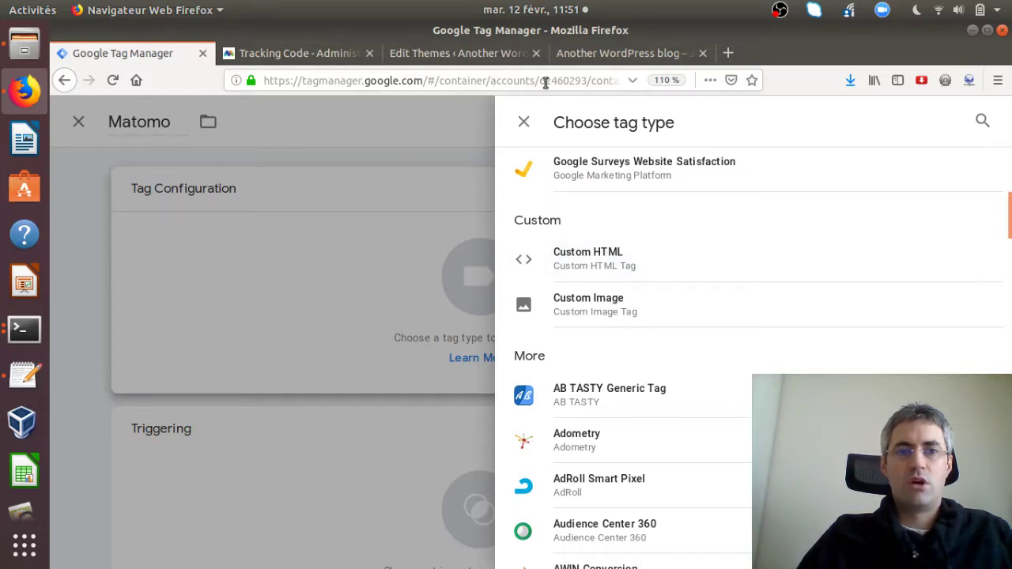
# Make the Matomo tag Custom HTML and paste the Matomo tracking code into it.
pyautogui.click(314, 55)
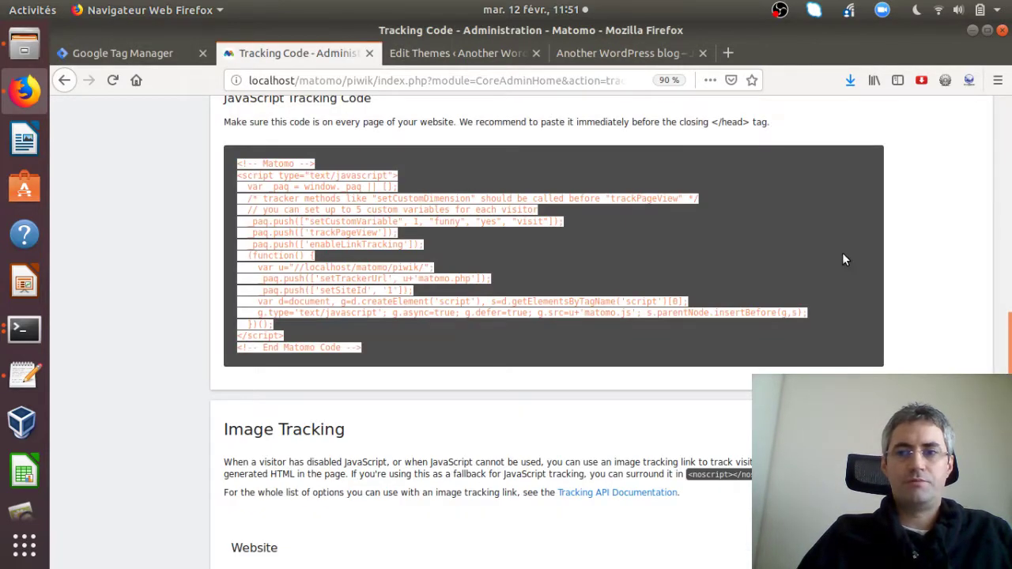
pyautogui.scroll(10, 844, 259)
pyautogui.click(864, 135)
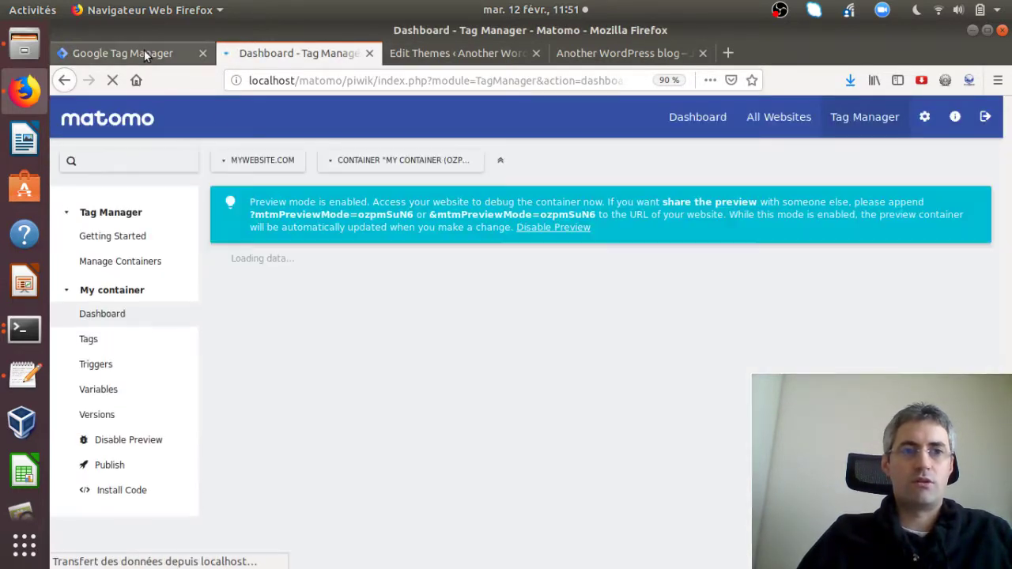
pyautogui.click(142, 52)
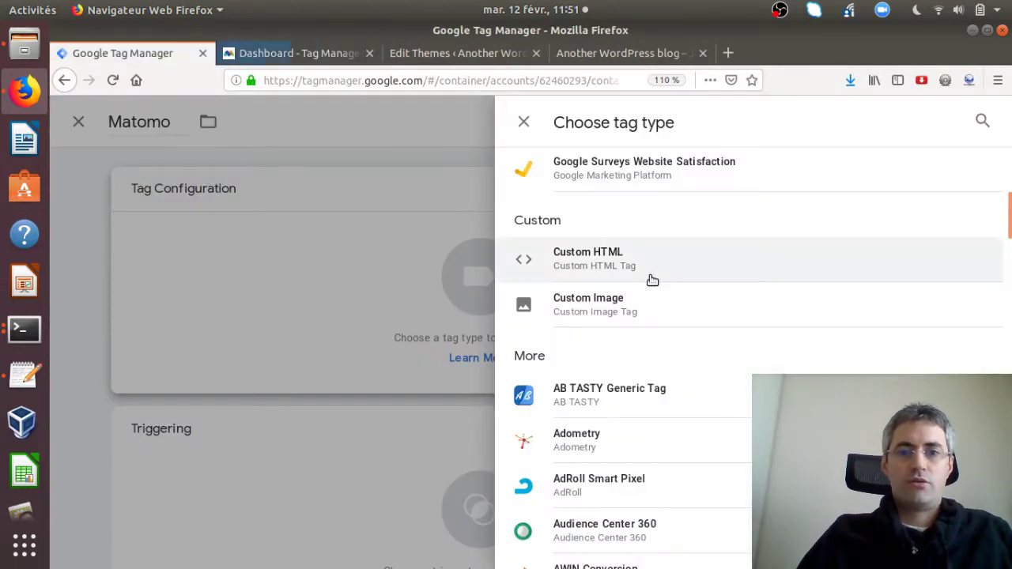
pyautogui.click(607, 266)
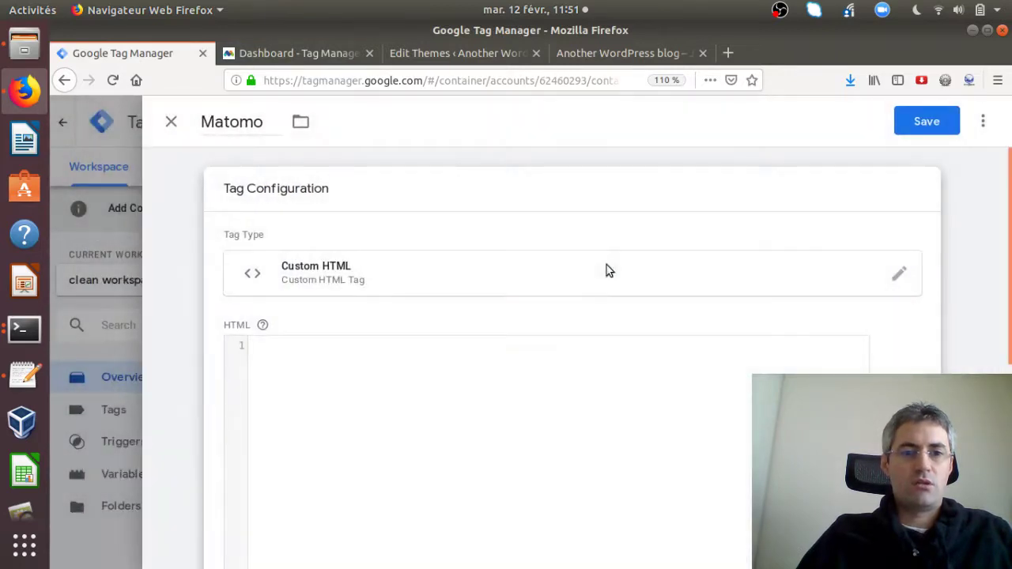
pyautogui.rightClick(322, 379)
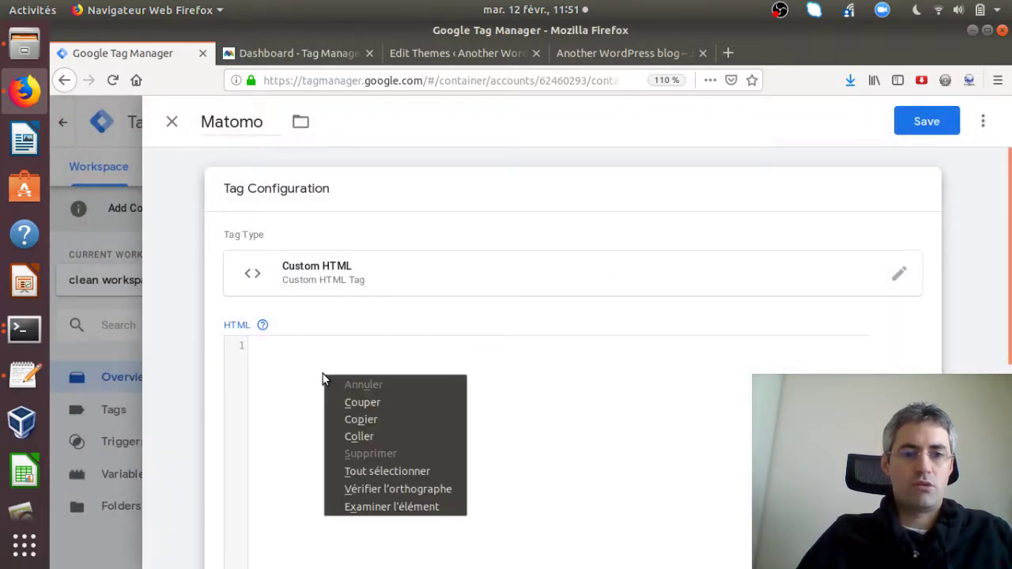
pyautogui.click(375, 436)
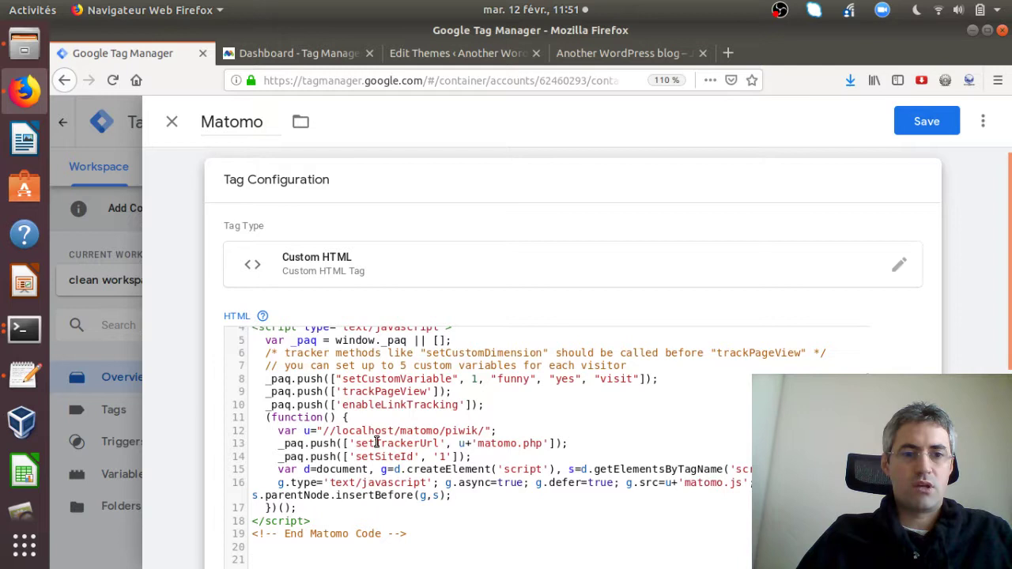
# Delete the blank lines above the script and the trailing '<!-- End Matomo Code -->' line.
pyautogui.scroll(2, 866, 363)
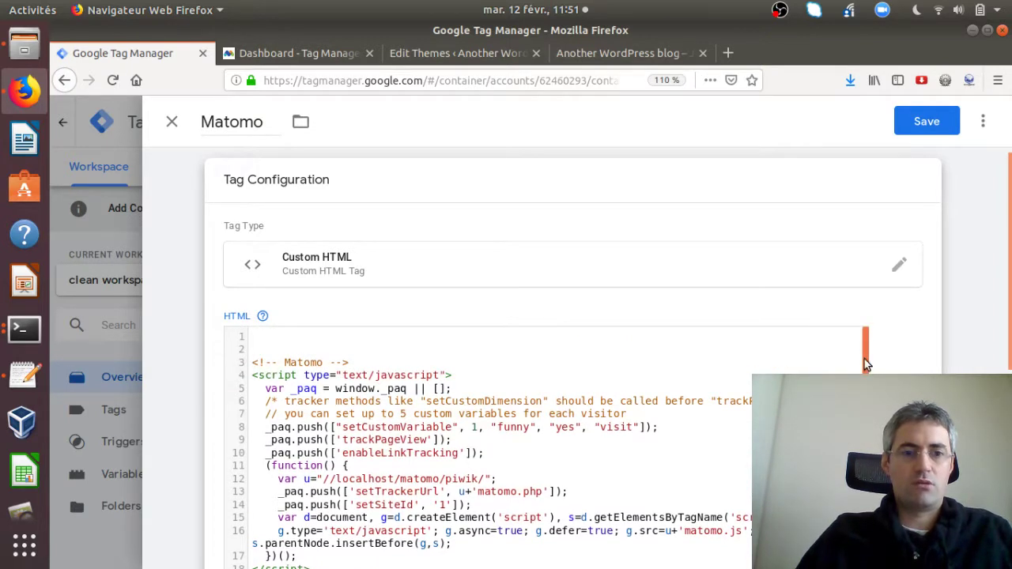
pyautogui.moveTo(253, 362); pyautogui.dragTo(264, 331)
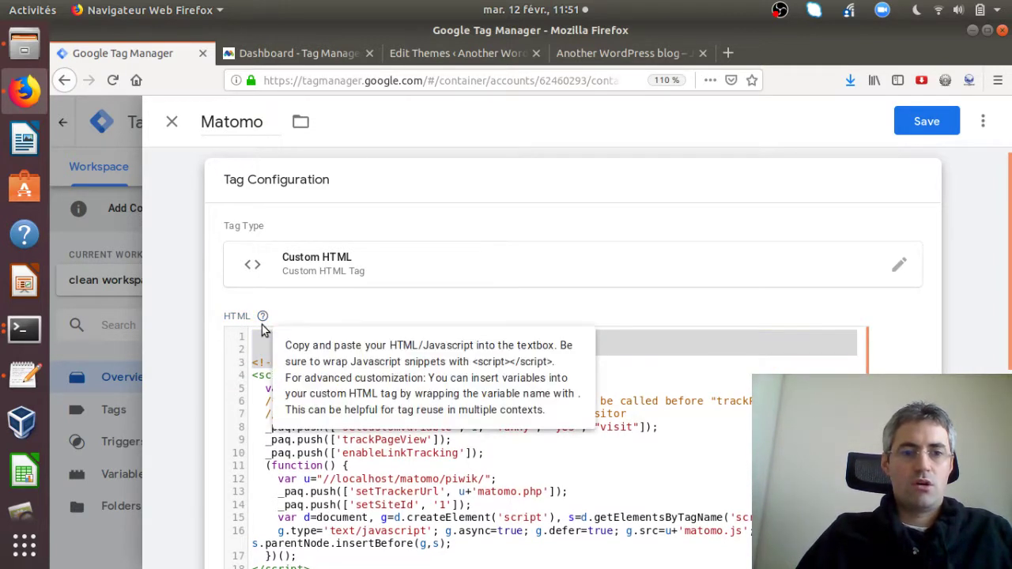
pyautogui.press('BackSpace')
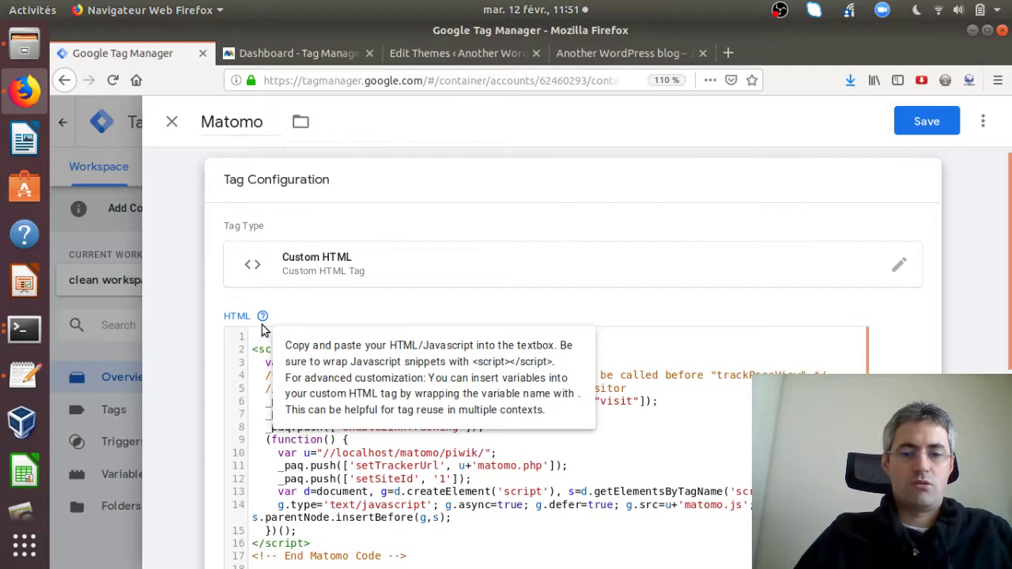
pyautogui.press('Delete')
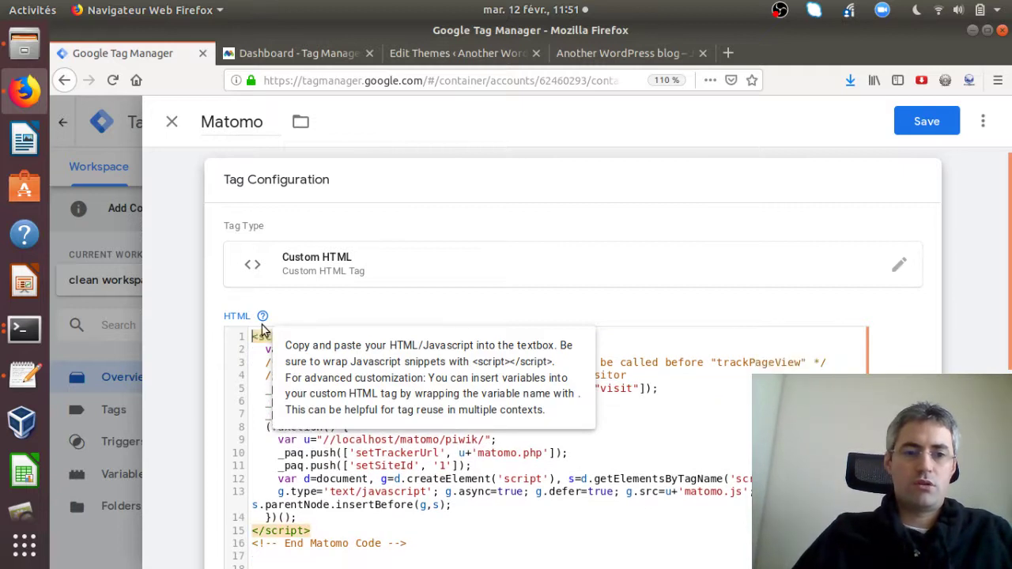
pyautogui.click(430, 544)
pyautogui.hotkey('shift', 'Up')
pyautogui.press('BackSpace')
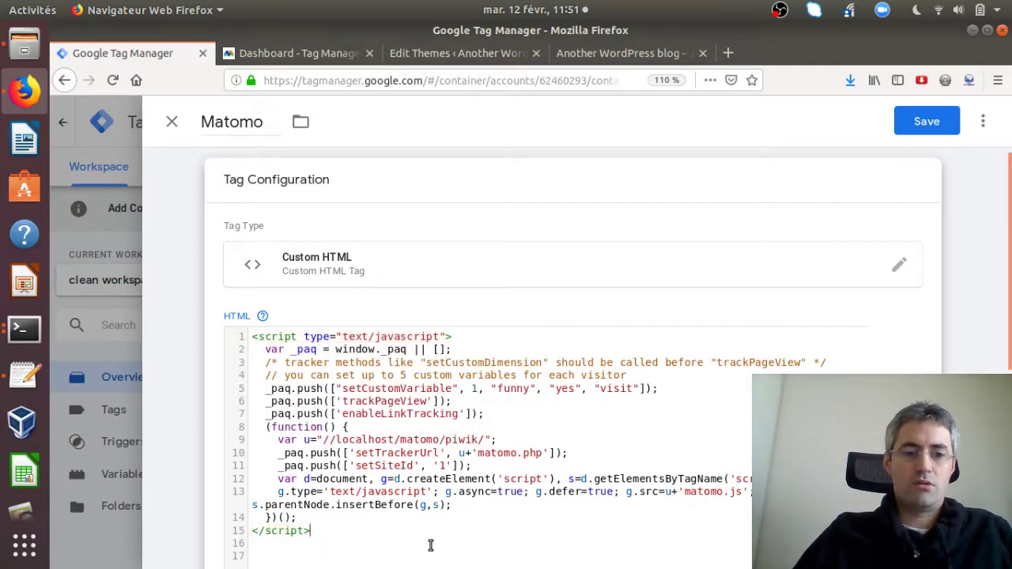
pyautogui.scroll(-5, 1005, 306)
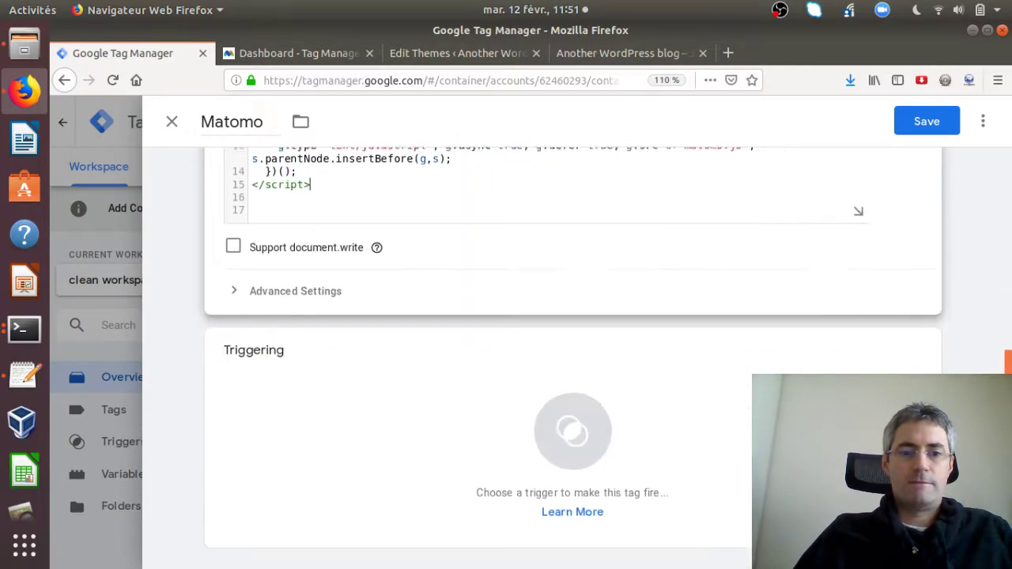
# Set the Matomo tag to fire on All Pages, save it, and start workspace Preview.
pyautogui.click(575, 433)
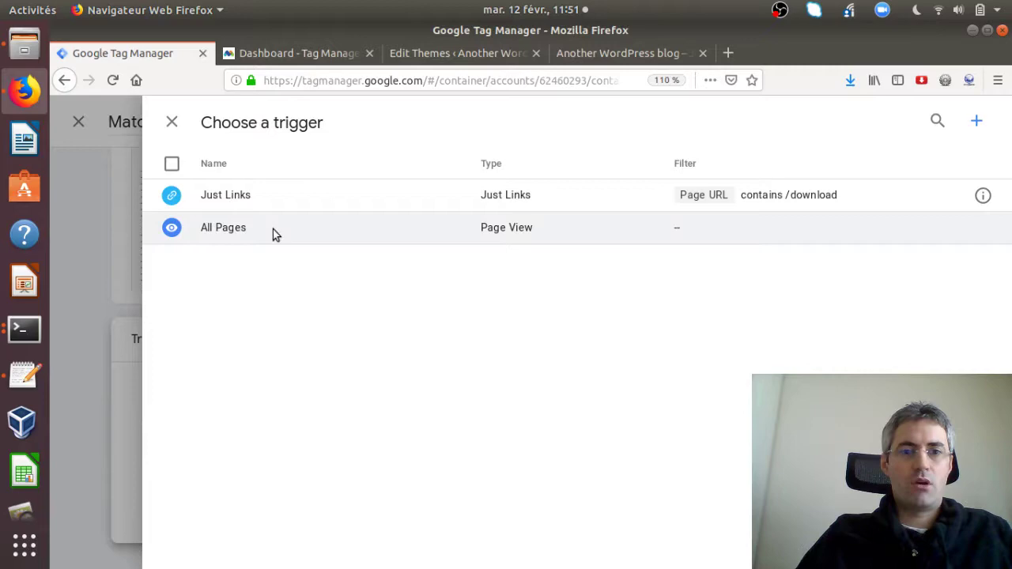
pyautogui.click(272, 229)
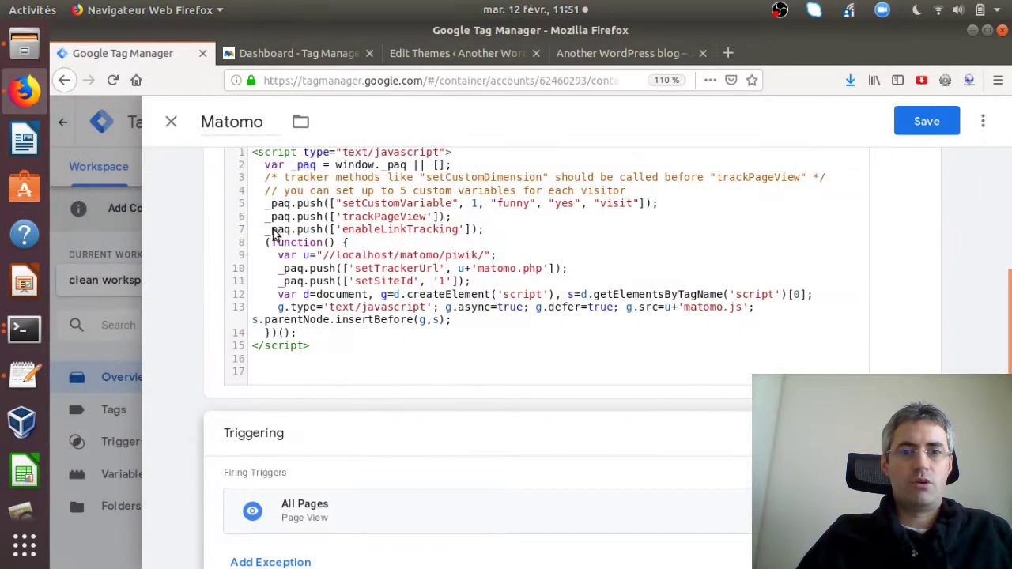
pyautogui.click(919, 125)
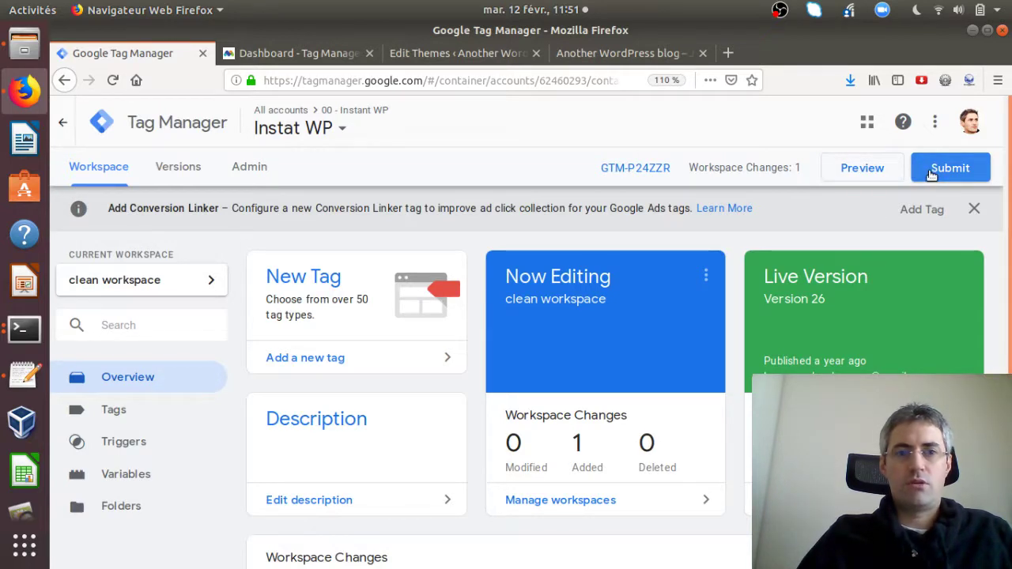
pyautogui.click(868, 169)
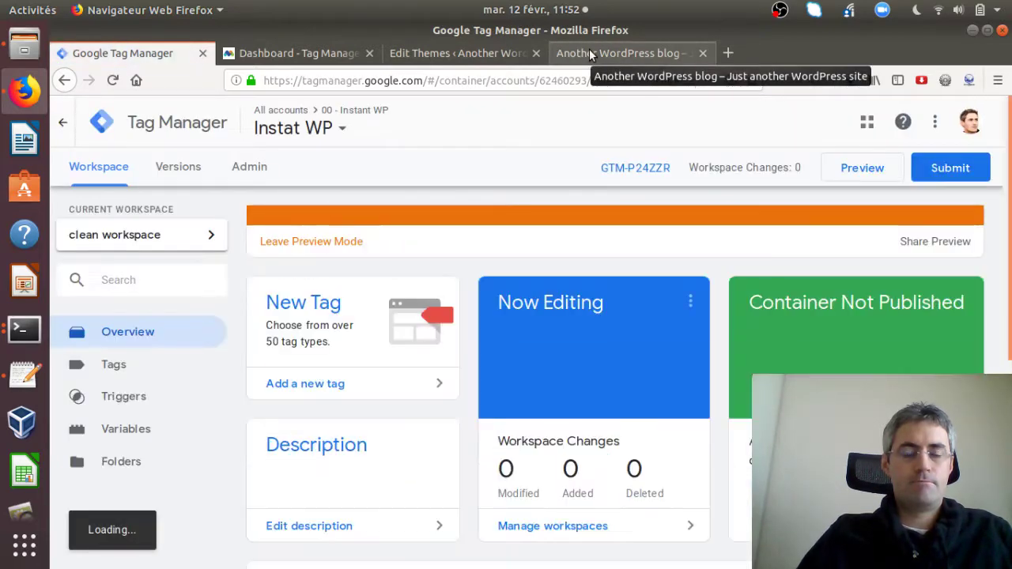
# Reload the WordPress blog and inspect the fired Matomo Custom HTML tag's script in the debug pane.
pyautogui.click(589, 51)
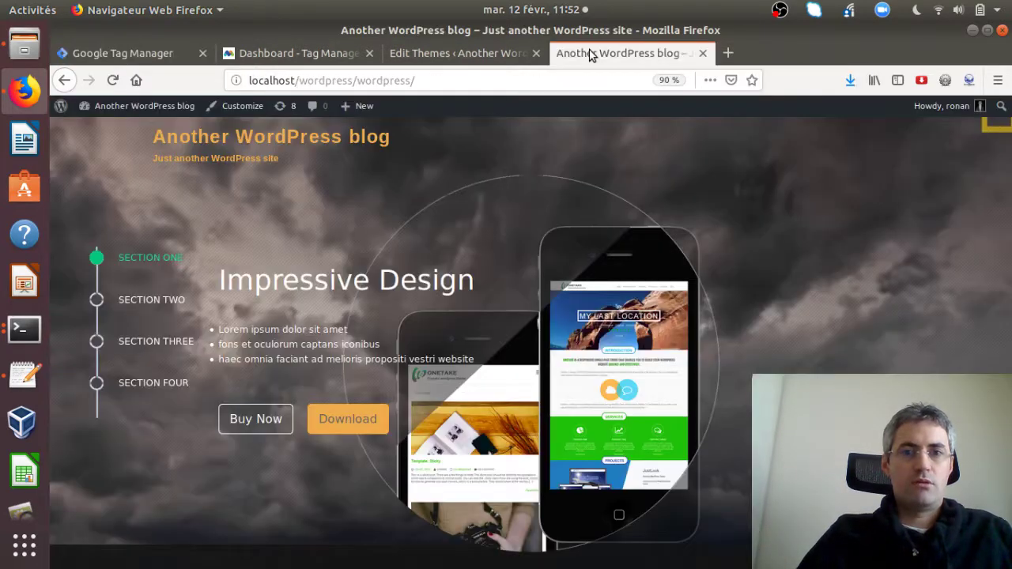
pyautogui.press('F5')
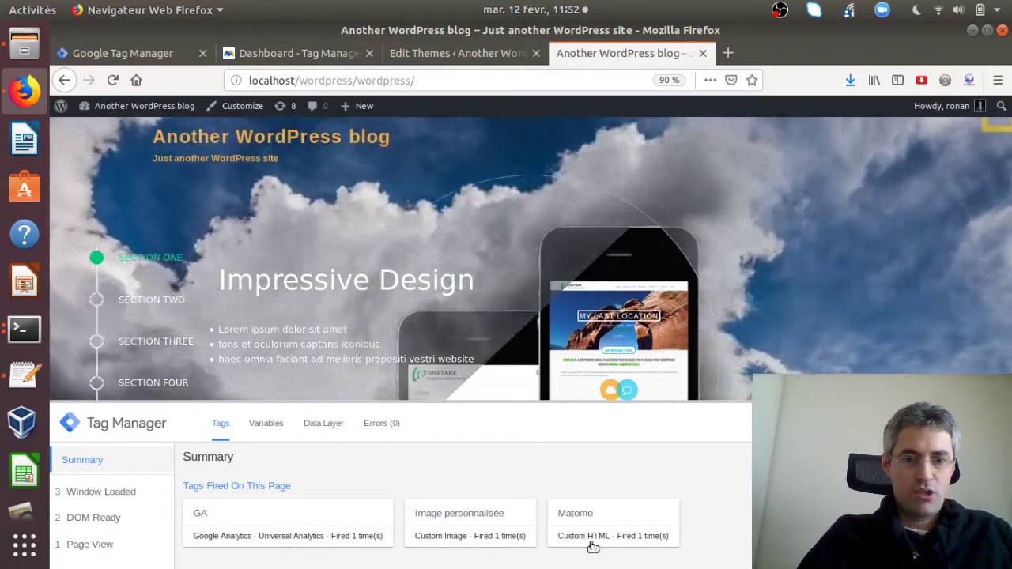
pyautogui.click(592, 544)
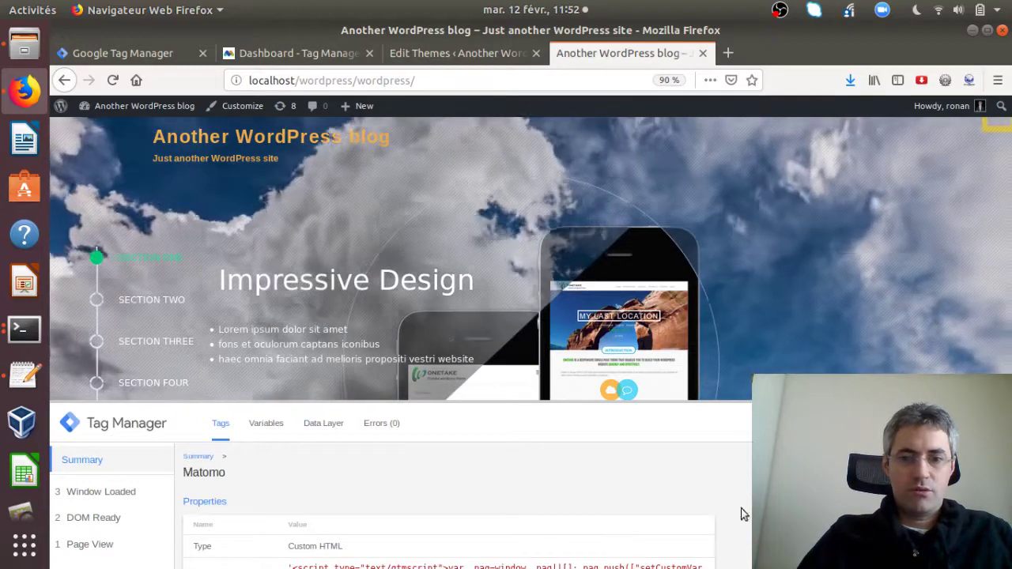
pyautogui.scroll(-3, 448, 505)
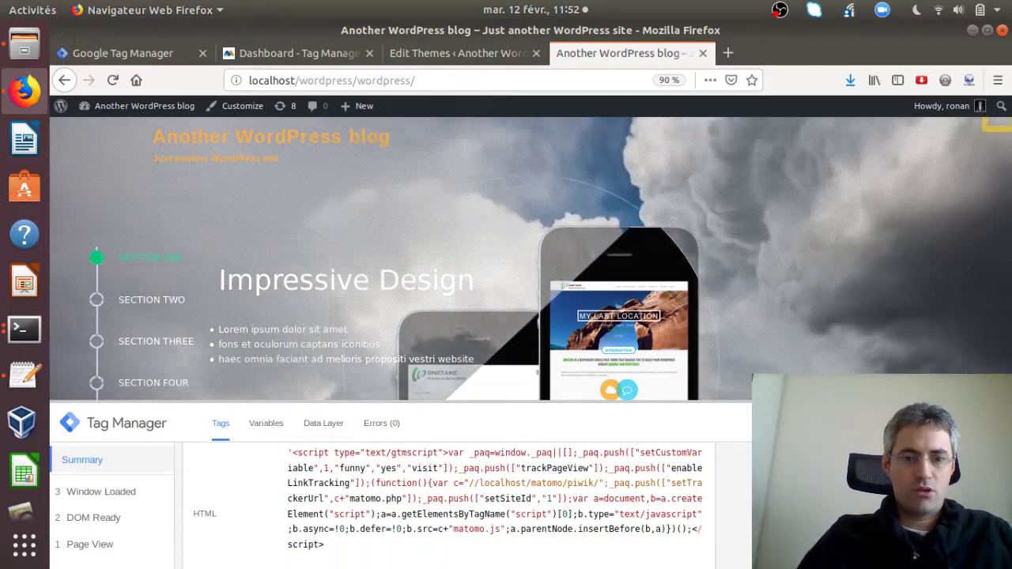
pyautogui.scroll(-1, 448, 498)
pyautogui.scroll(-2, 448, 506)
pyautogui.scroll(3, 448, 506)
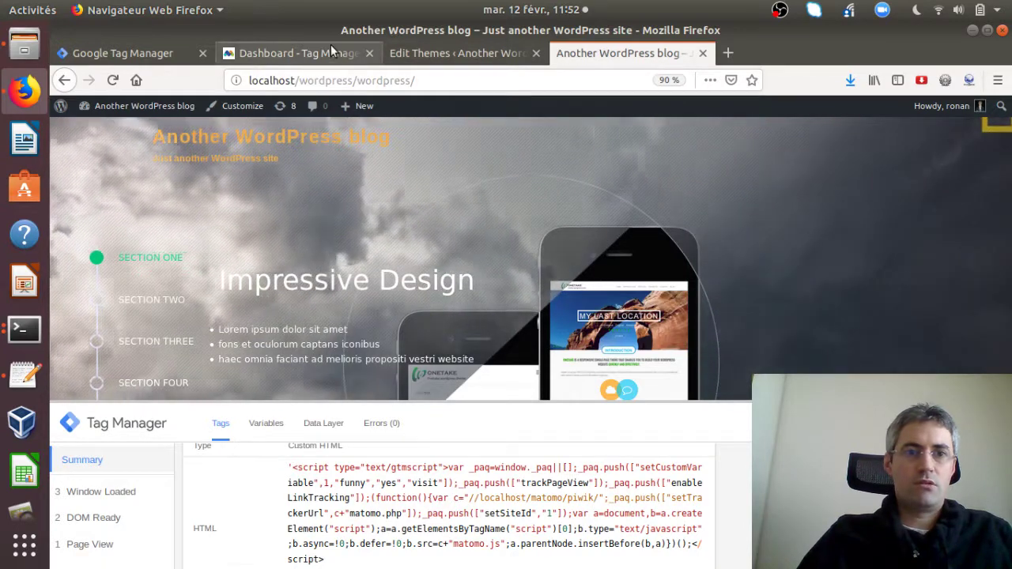
# Open Matomo's Visitors > Visits Log in a new tab and set the date to February 12.
pyautogui.click(330, 49)
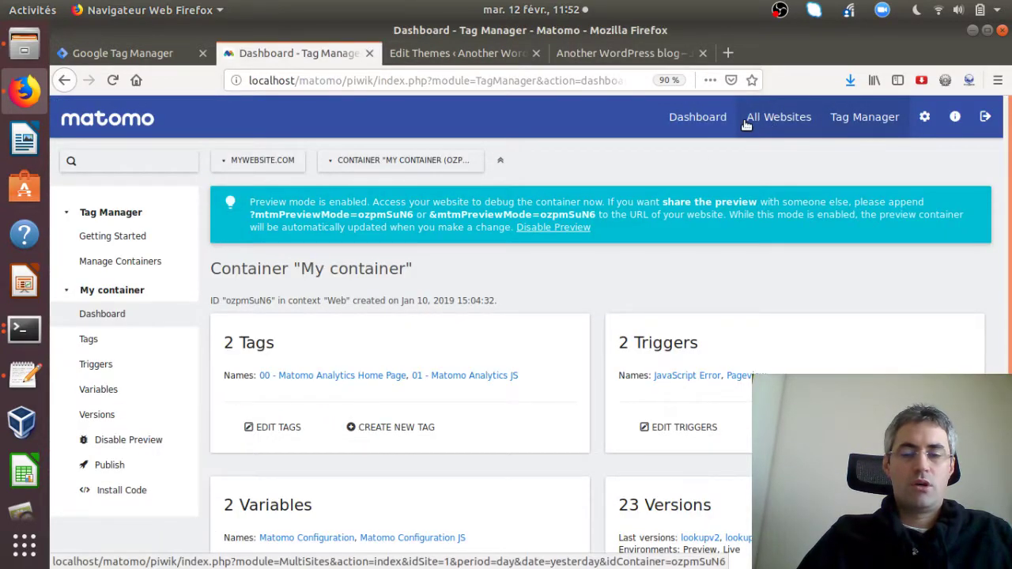
pyautogui.middleClick(700, 123)
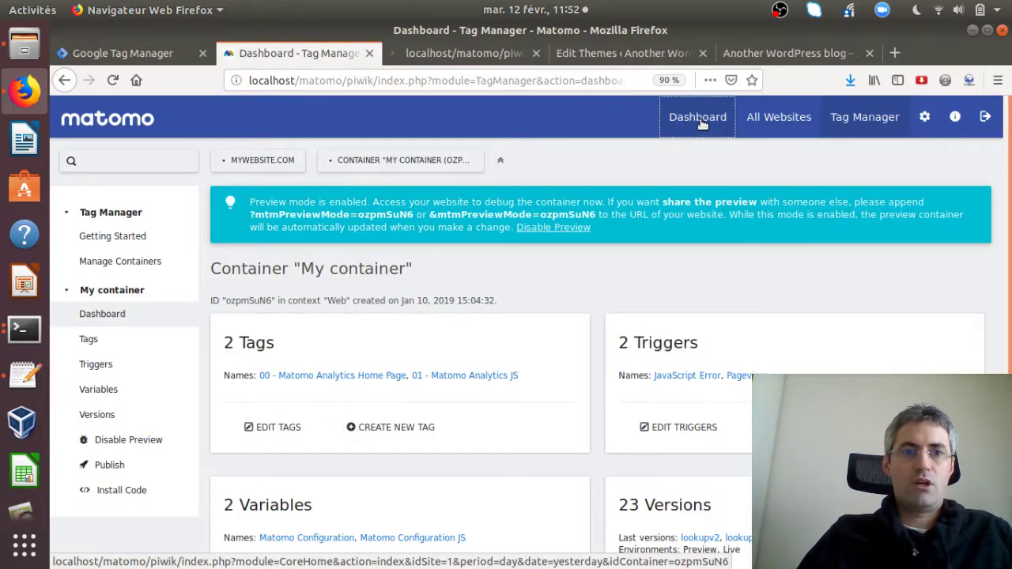
pyautogui.click(465, 48)
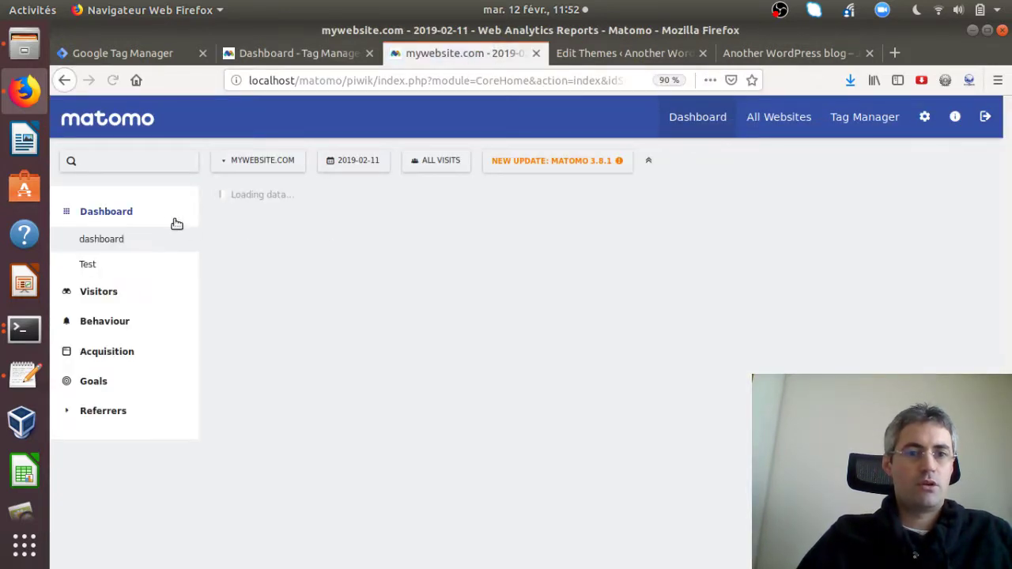
pyautogui.click(126, 294)
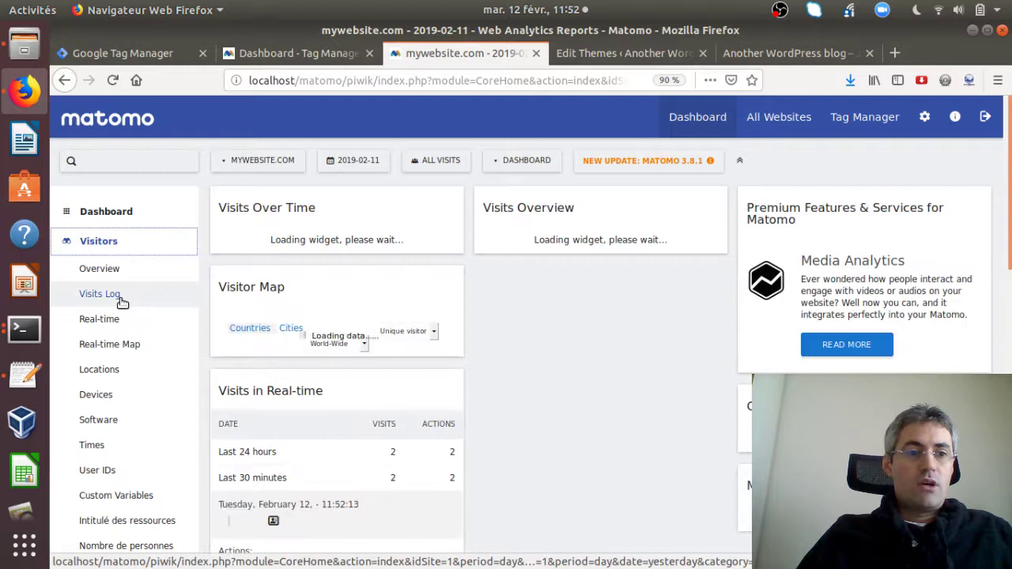
pyautogui.click(101, 294)
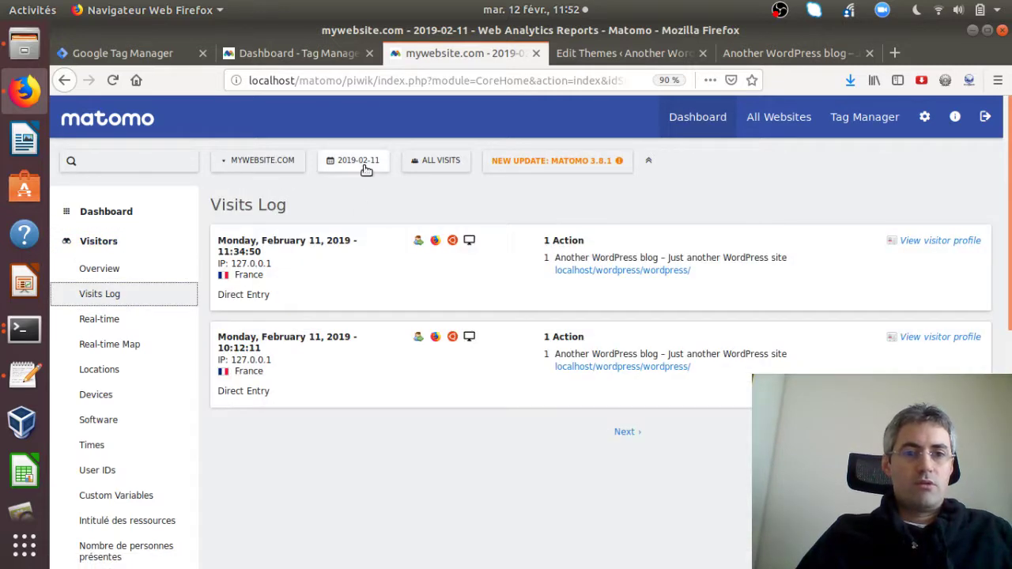
pyautogui.click(360, 161)
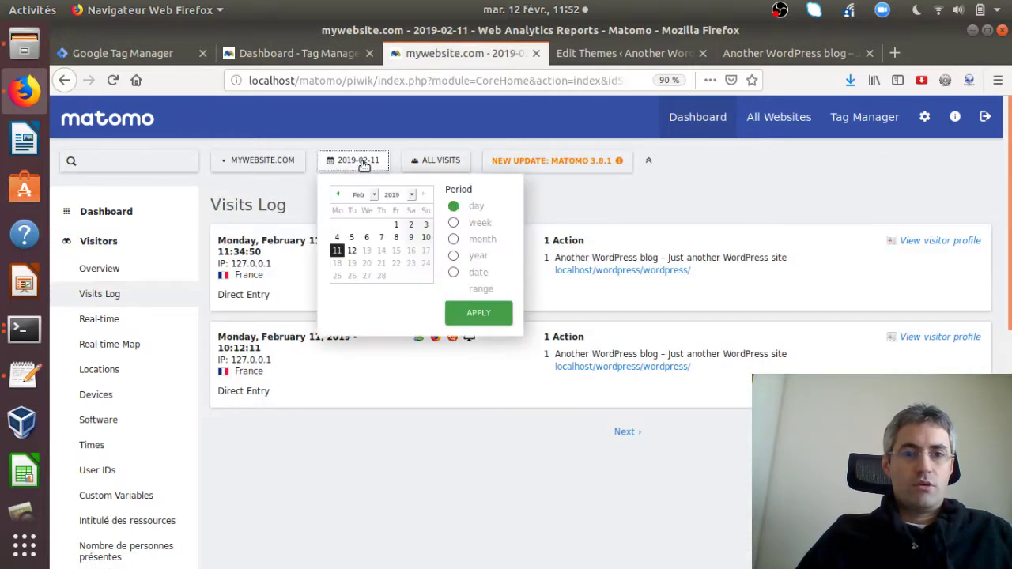
pyautogui.click(352, 251)
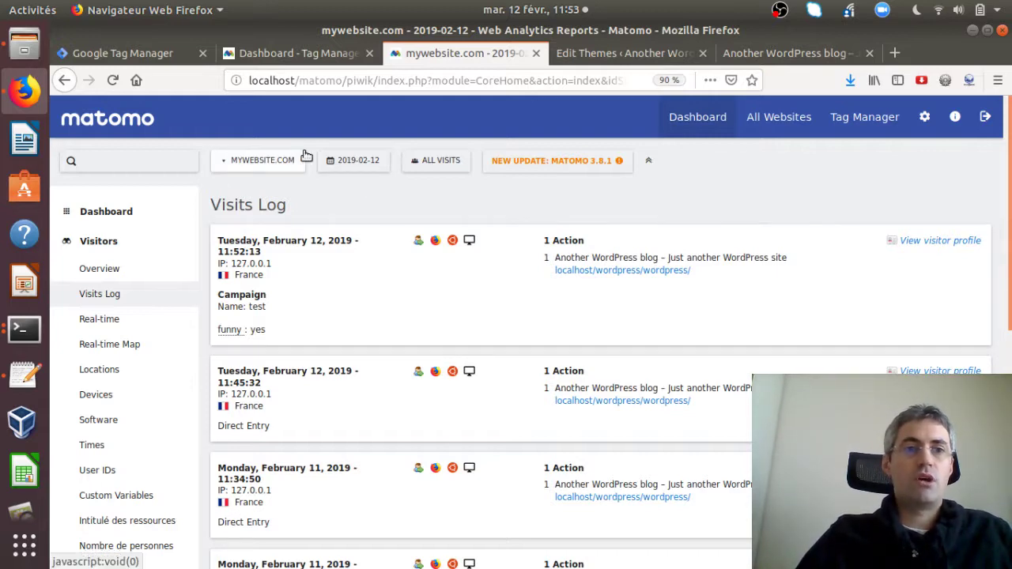
# Switch back to the Google Tag Manager workspace overview tab.
pyautogui.click(155, 54)
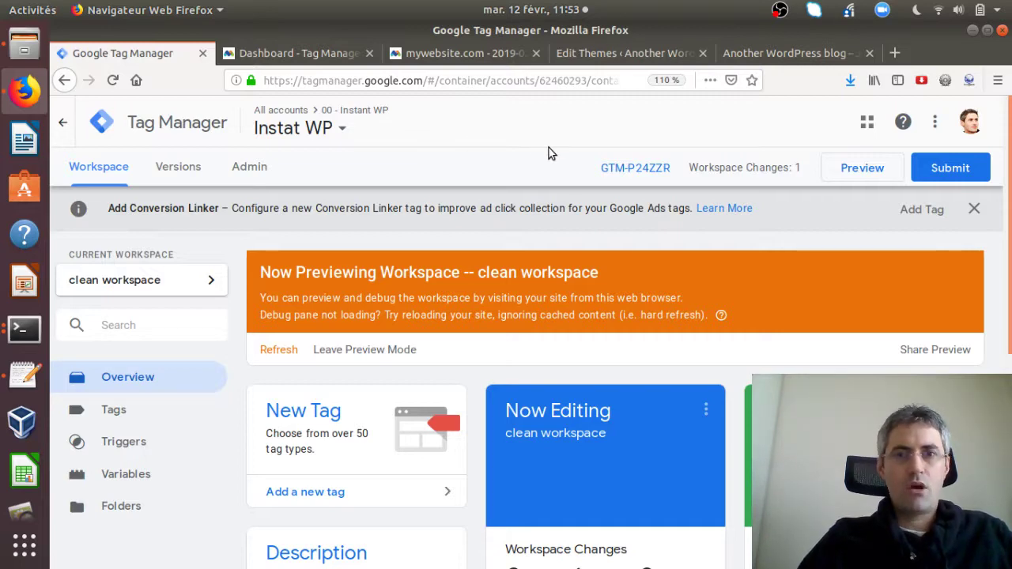
# Switch to the Matomo Tag Manager dashboard for My container and focus the left menu search box.
pyautogui.click(345, 54)
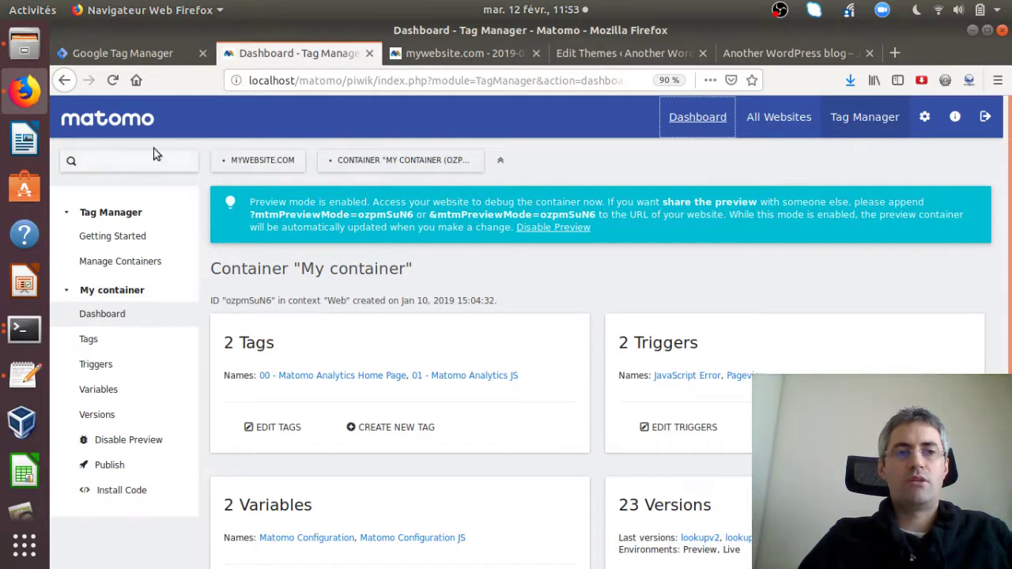
pyautogui.click(71, 159)
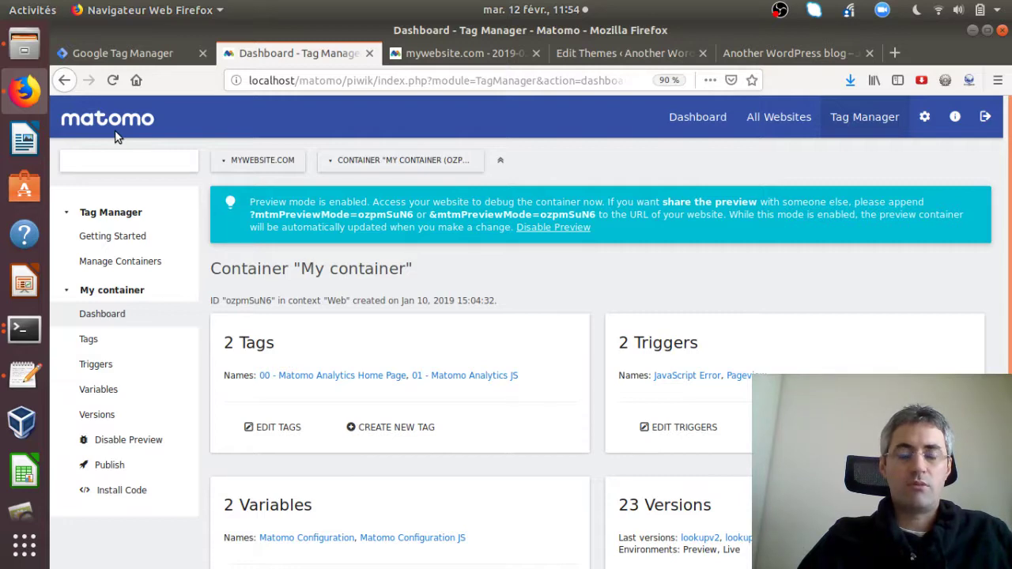
# Switch back to the 'Another WordPress blog' tab showing the Matomo tag's preview details.
pyautogui.click(766, 61)
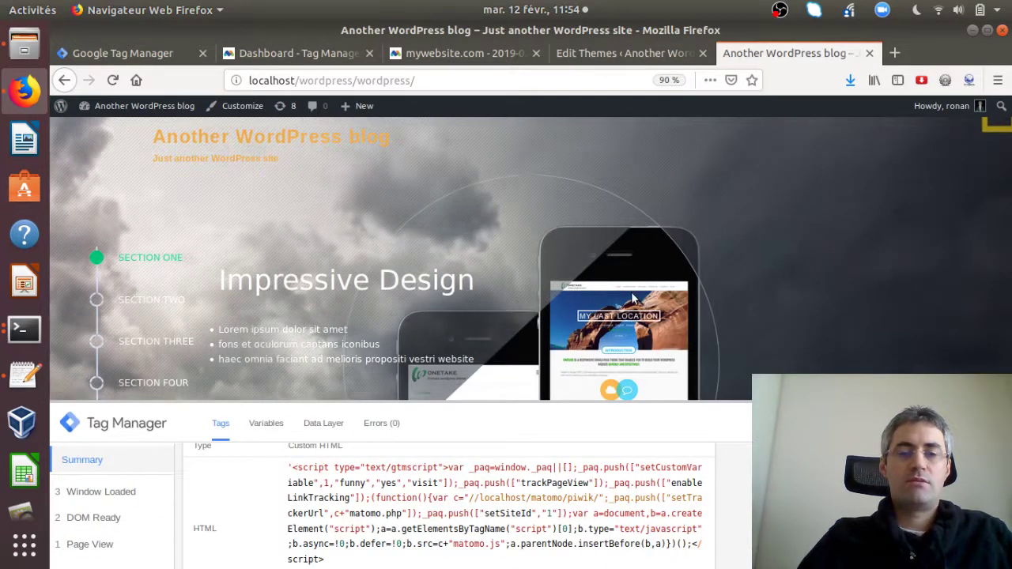